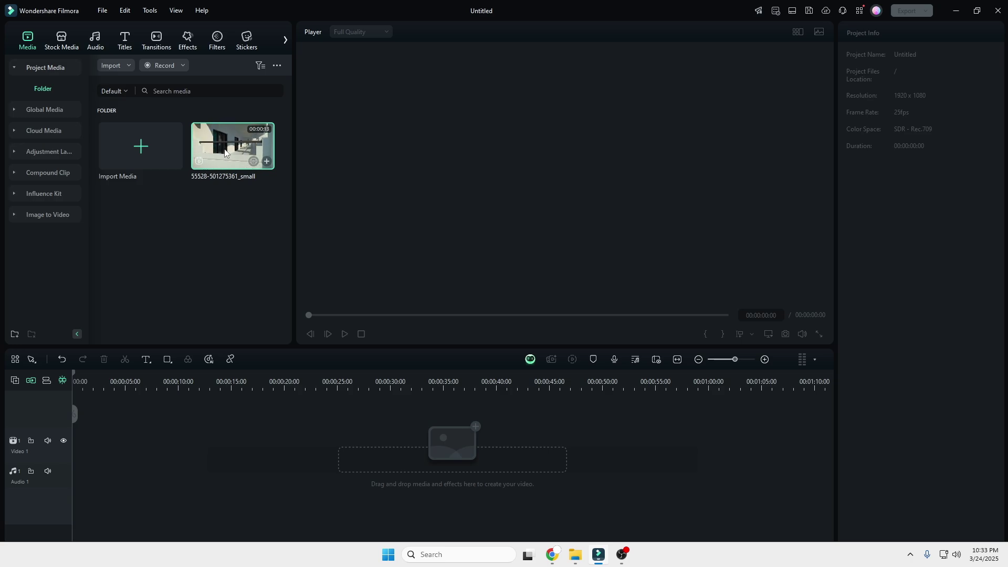
Place the building clip on Video 1 keeping 1920 x 1080 25fps settings, preview it, and rewind to 00:00:00:00
{"action": "left_click_drag", "start_coordinate": [240, 234], "coordinate": [54, 444]}
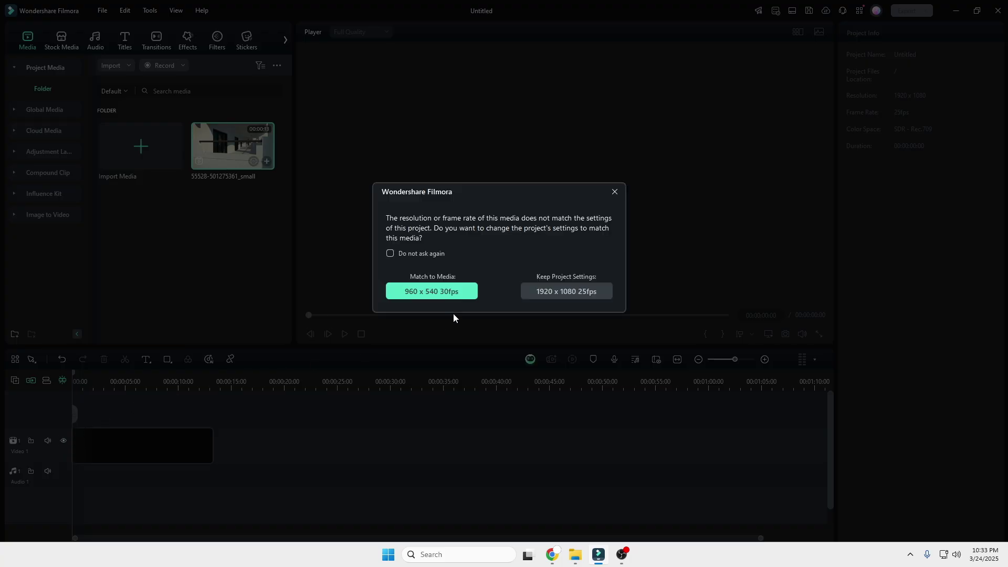
{"action": "left_click", "coordinate": [547, 292]}
{"action": "left_click", "coordinate": [344, 334]}
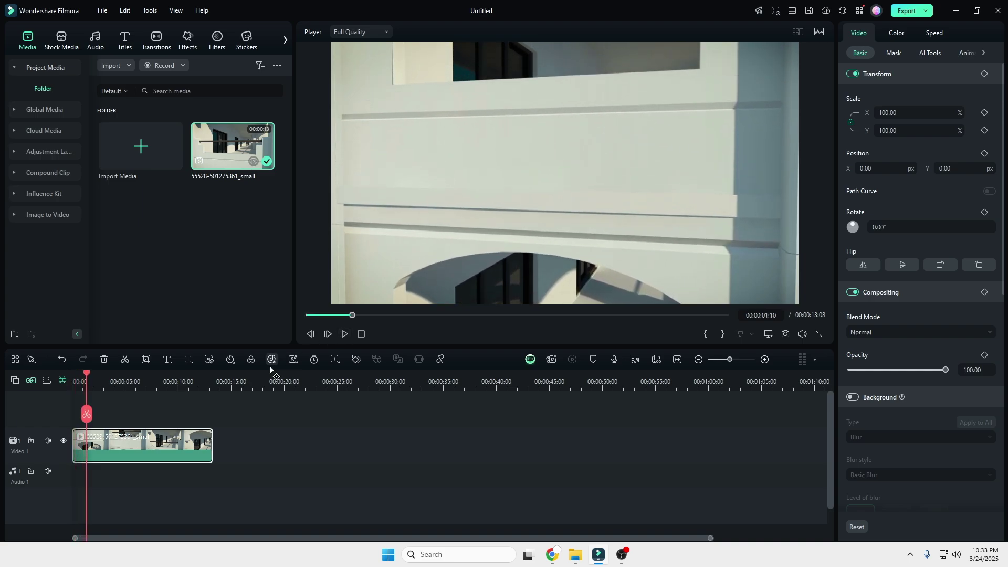
{"action": "left_click_drag", "start_coordinate": [87, 378], "coordinate": [69, 382]}
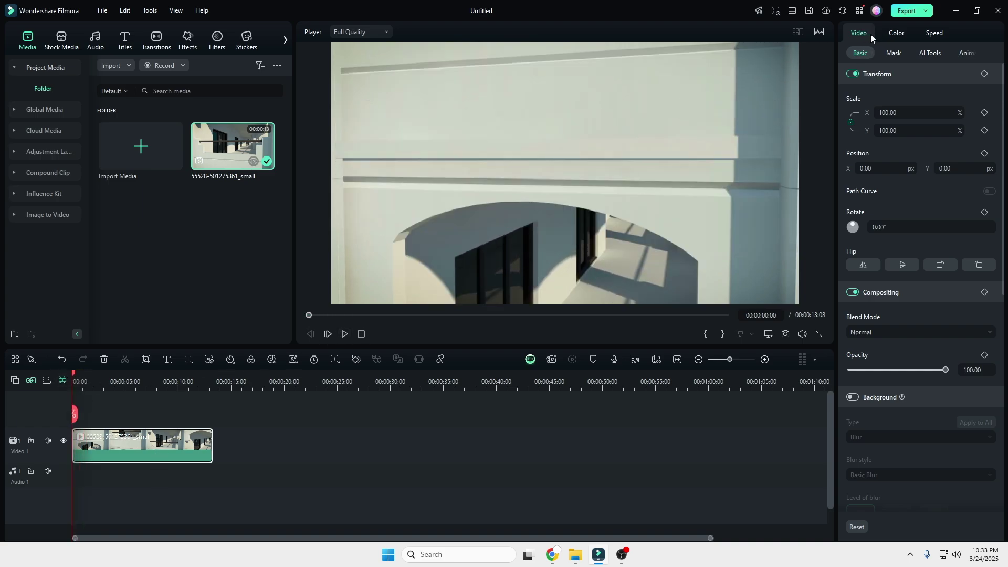
Enable Planar Tracking in the clip's AI Tools and create an Auto tracker
{"action": "left_click", "coordinate": [931, 55]}
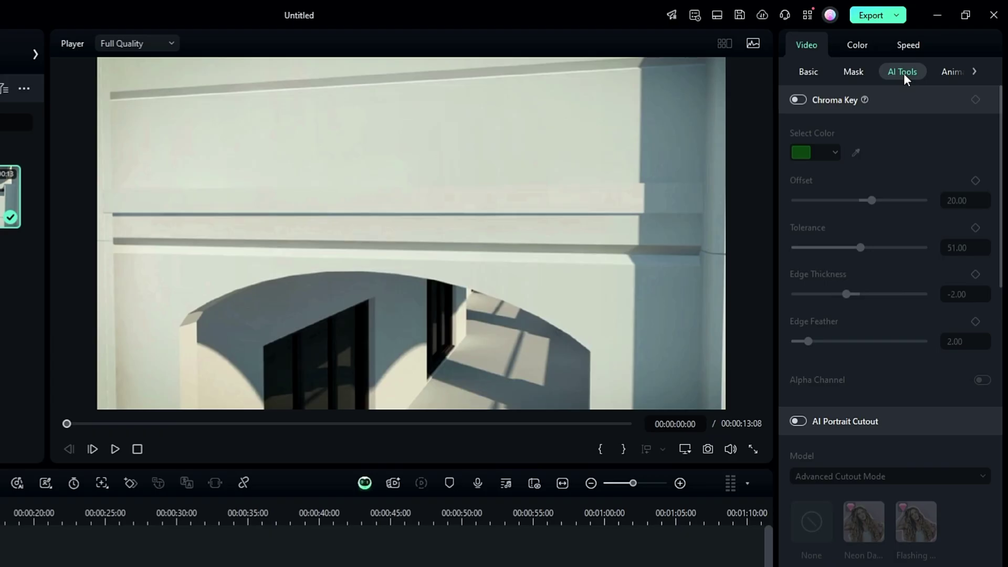
{"action": "scroll", "coordinate": [849, 371], "scroll_direction": "down", "scroll_amount": 10}
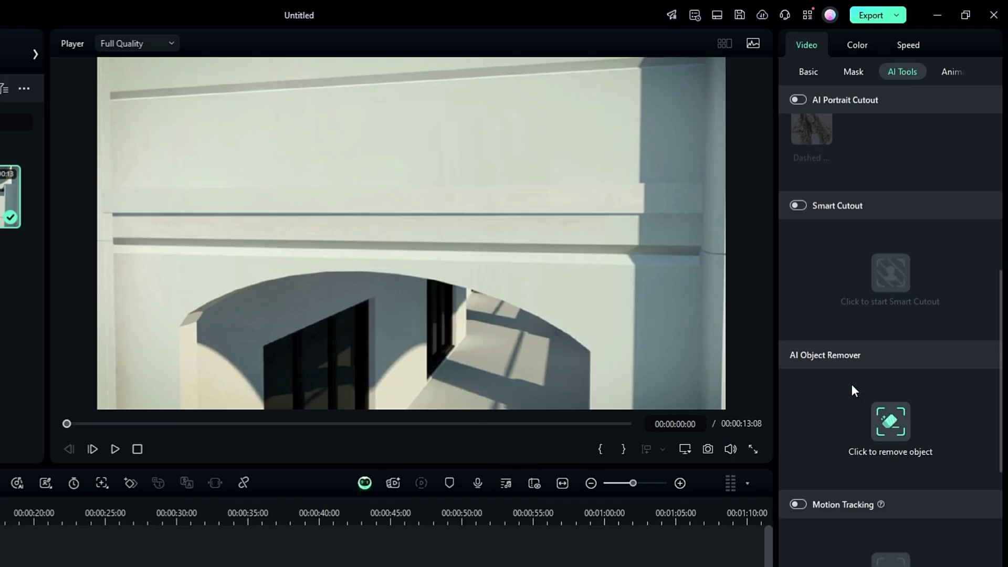
{"action": "scroll", "coordinate": [851, 400], "scroll_direction": "down", "scroll_amount": 2}
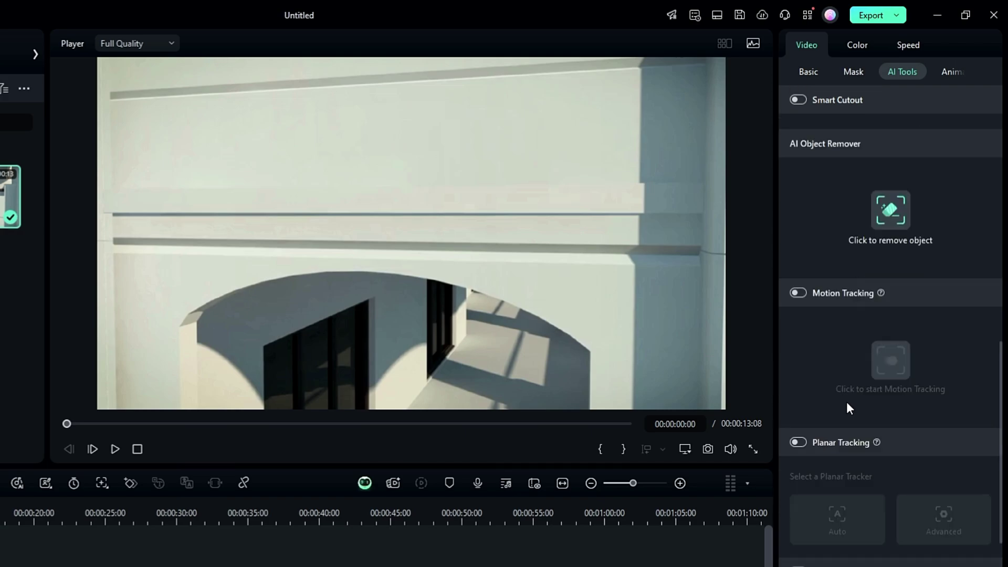
{"action": "left_click", "coordinate": [797, 443]}
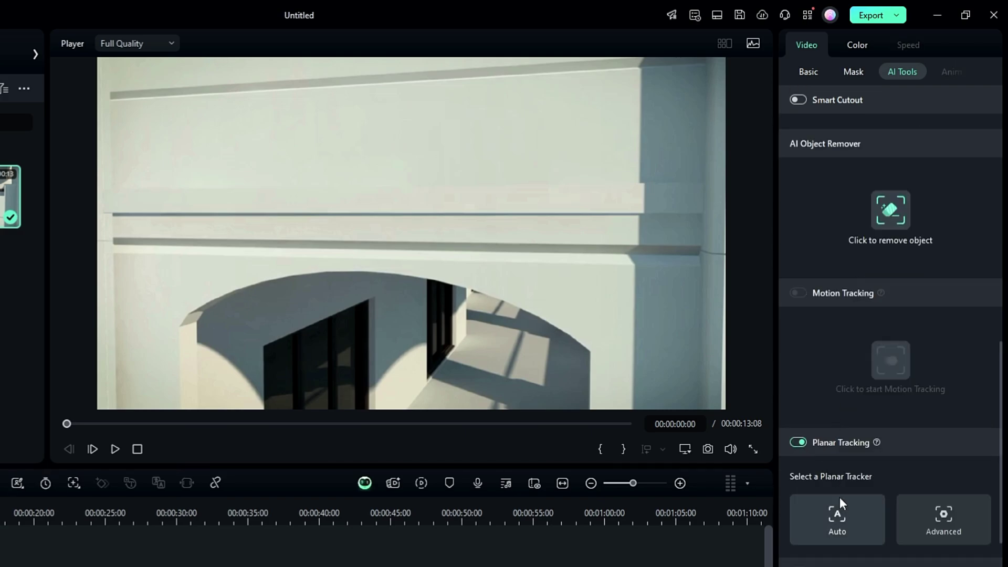
{"action": "left_click", "coordinate": [839, 520]}
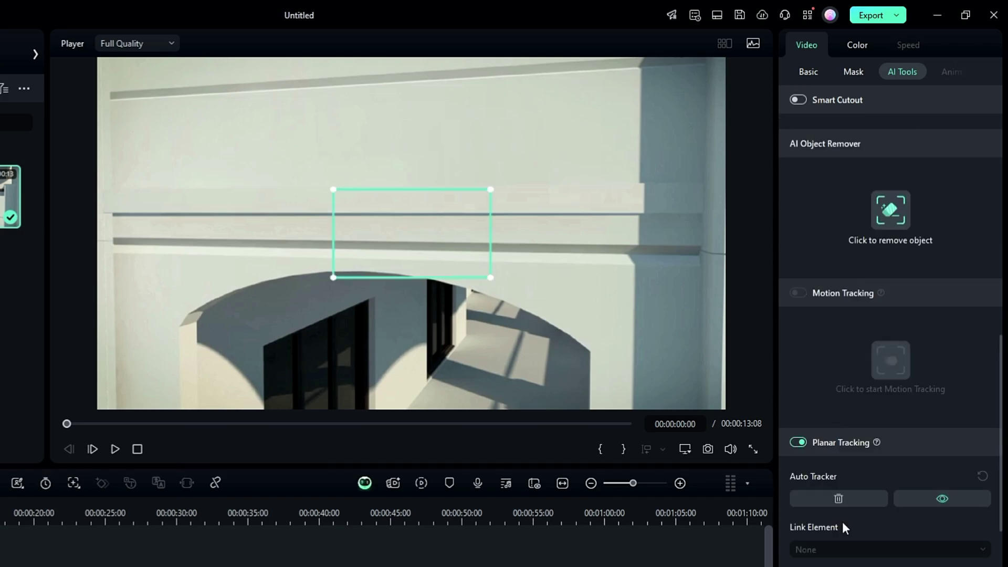
Reshape the tracking box across the upper wall band and track it through the clip
{"action": "left_click_drag", "start_coordinate": [370, 204], "coordinate": [189, 149]}
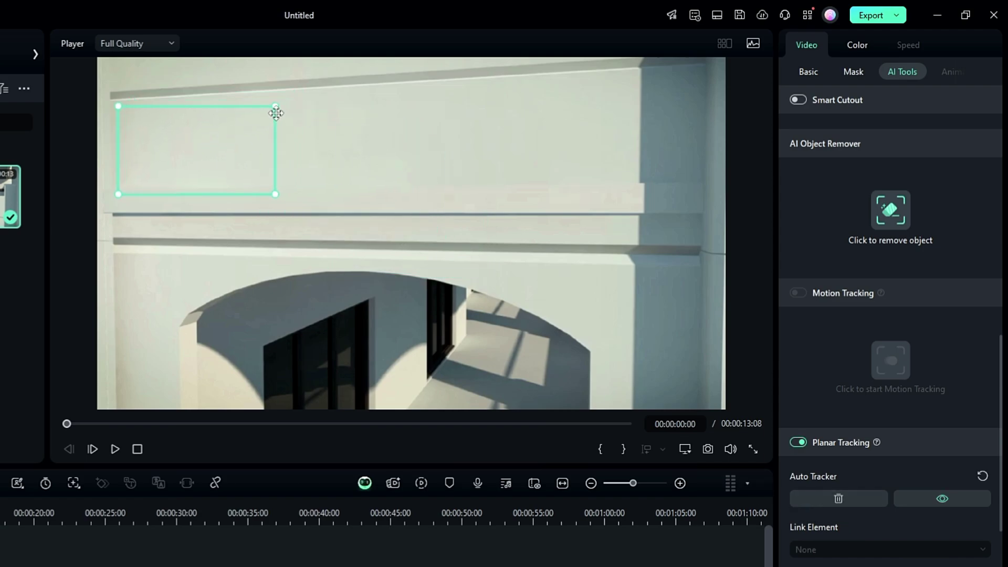
{"action": "left_click_drag", "start_coordinate": [603, 92], "coordinate": [695, 70]}
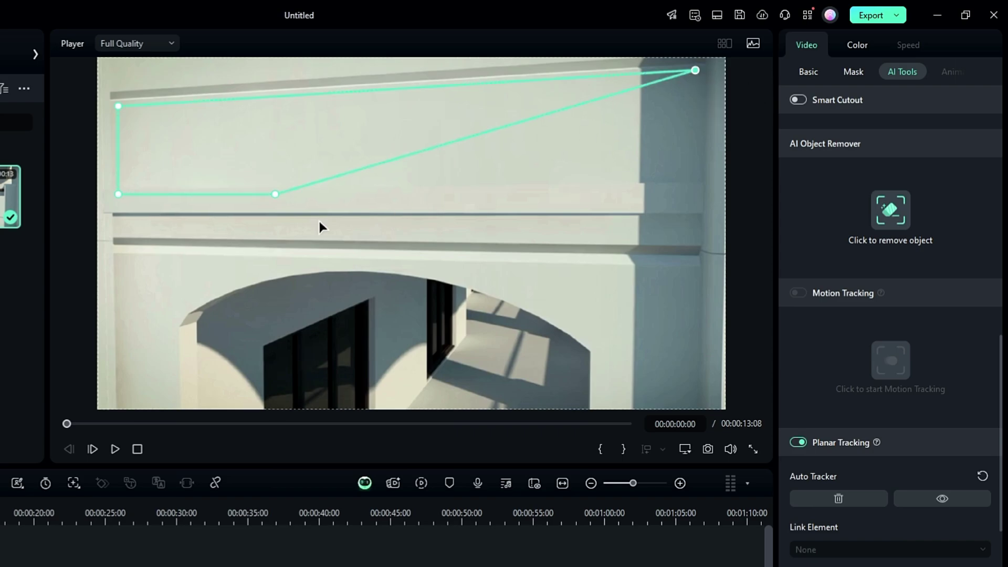
{"action": "left_click_drag", "start_coordinate": [280, 194], "coordinate": [697, 206]}
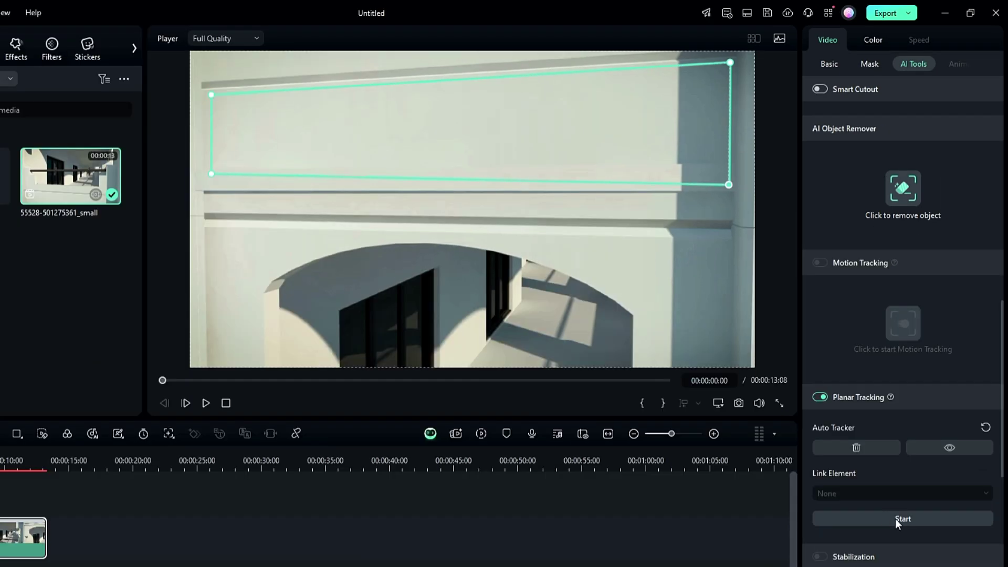
{"action": "left_click", "coordinate": [896, 518]}
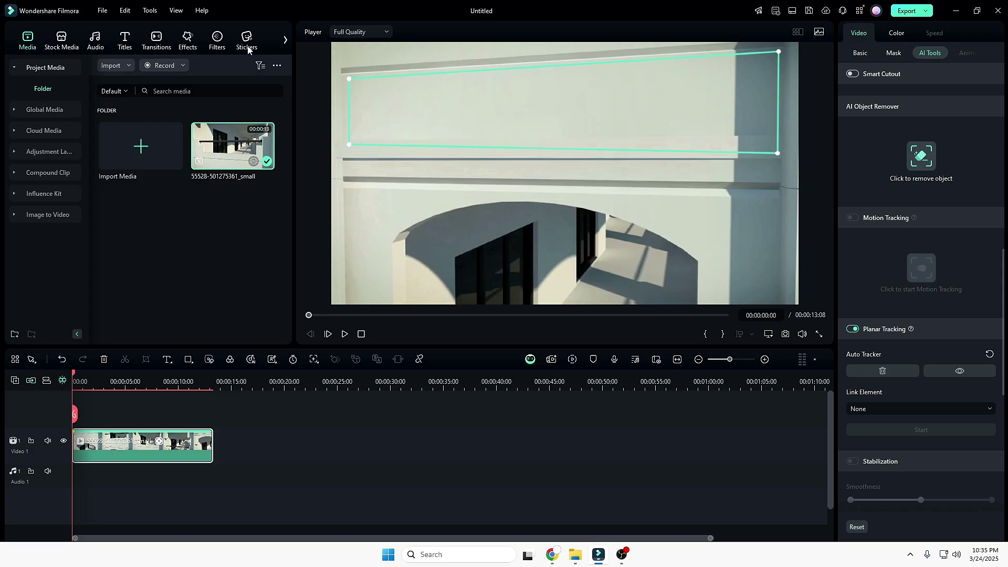
Add the Neon Social Media Element 02 sticker on Video 2, extended to the clip's 00:00:13:08
{"action": "left_click", "coordinate": [246, 42]}
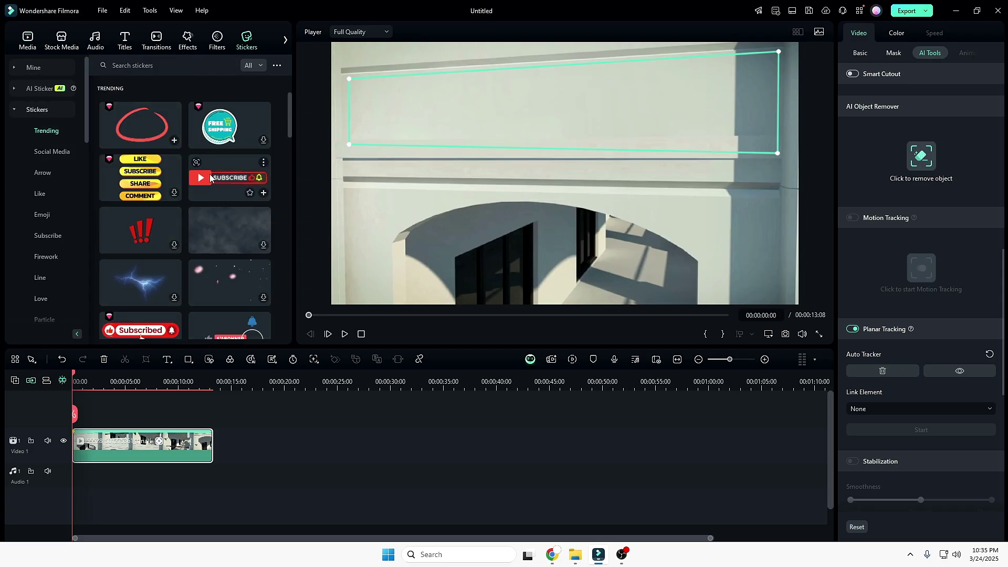
{"action": "scroll", "coordinate": [215, 179], "scroll_direction": "down", "scroll_amount": 5}
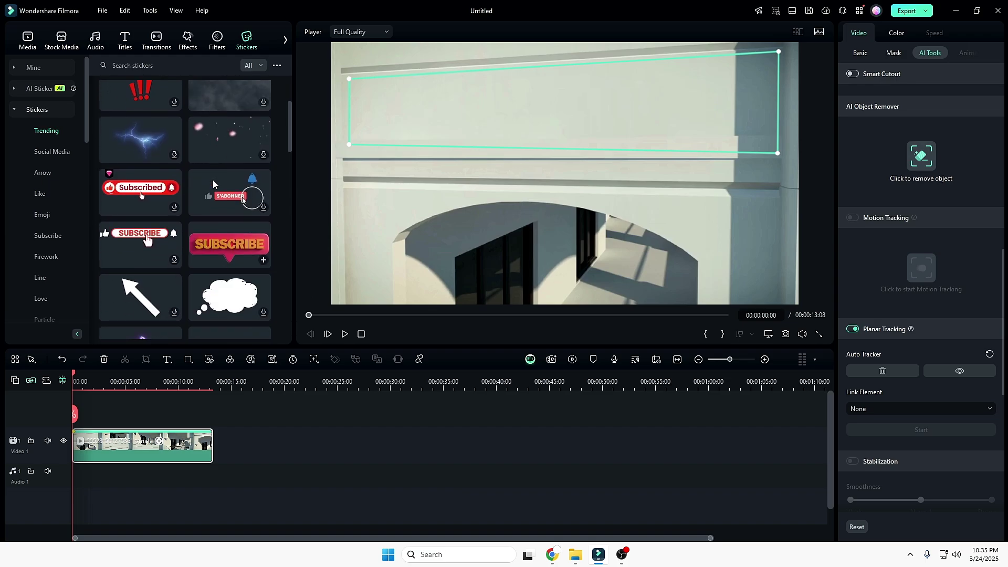
{"action": "scroll", "coordinate": [213, 183], "scroll_direction": "down", "scroll_amount": 7}
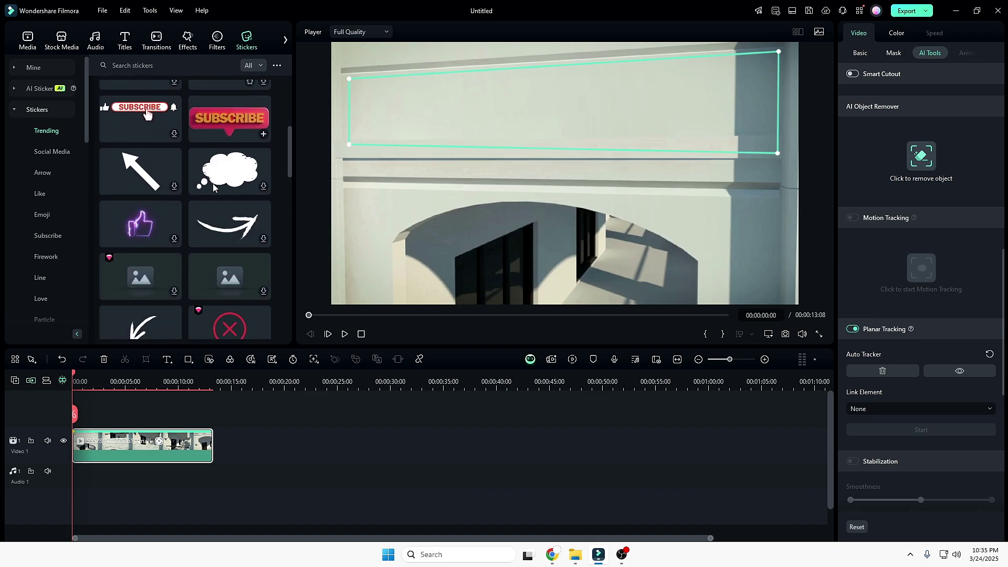
{"action": "scroll", "coordinate": [212, 184], "scroll_direction": "up", "scroll_amount": 12}
{"action": "left_click_drag", "start_coordinate": [213, 183], "coordinate": [64, 408]}
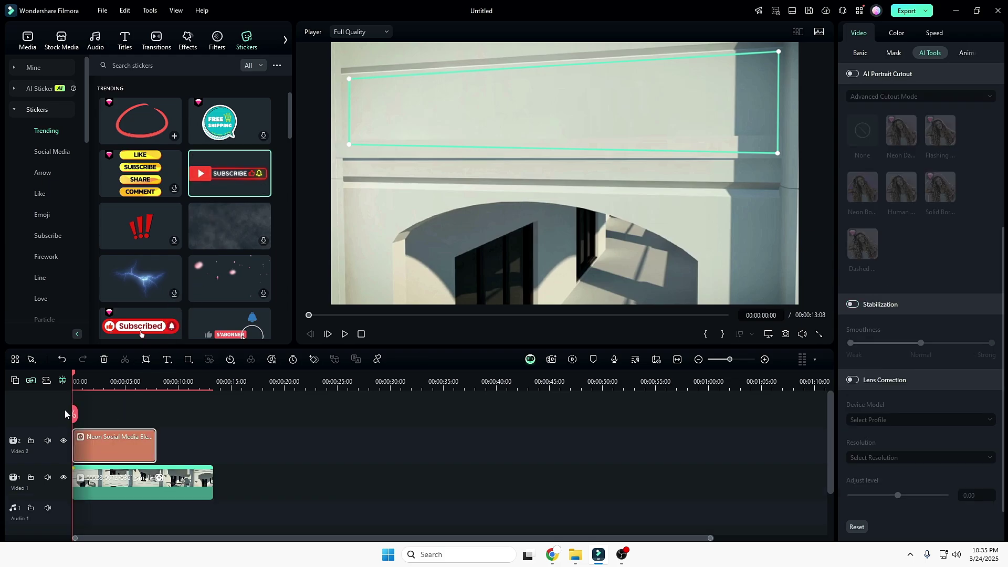
{"action": "left_click_drag", "start_coordinate": [156, 441], "coordinate": [211, 448]}
Reselect the building clip to bring back its planar tracking options
{"action": "left_click", "coordinate": [161, 480]}
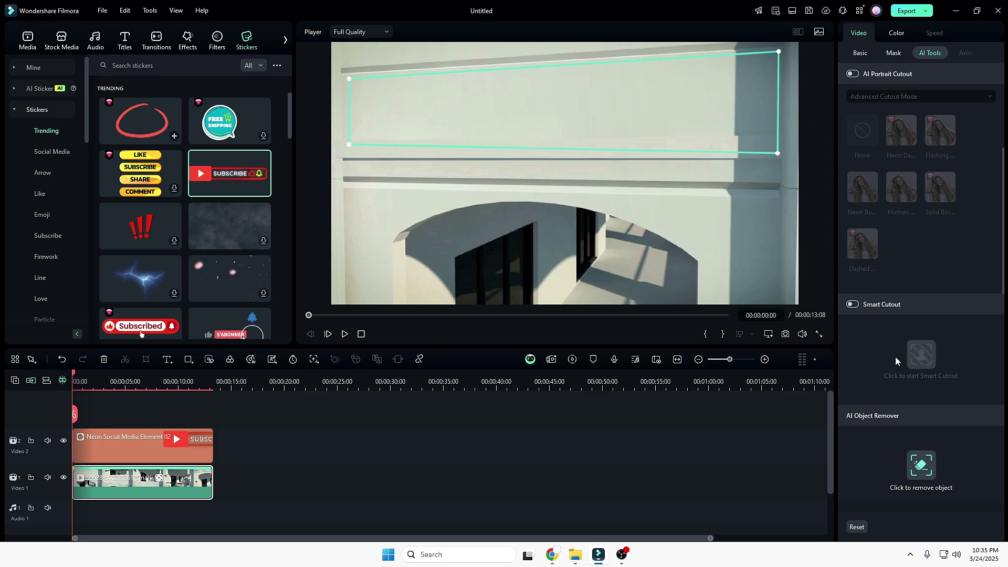
{"action": "scroll", "coordinate": [902, 259], "scroll_direction": "down", "scroll_amount": 5}
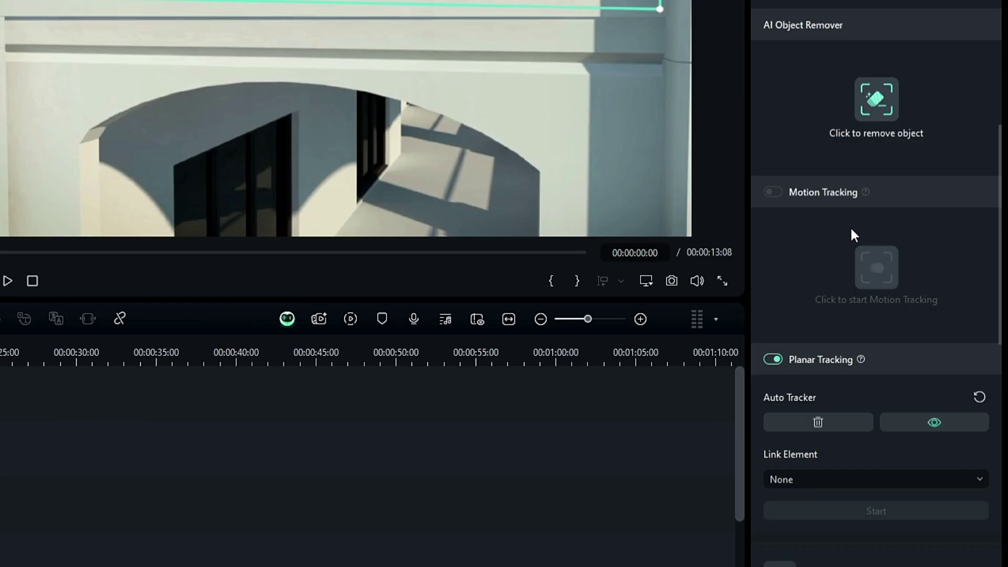
{"action": "scroll", "coordinate": [902, 350], "scroll_direction": "down", "scroll_amount": 1}
{"action": "scroll", "coordinate": [806, 441], "scroll_direction": "down", "scroll_amount": 2}
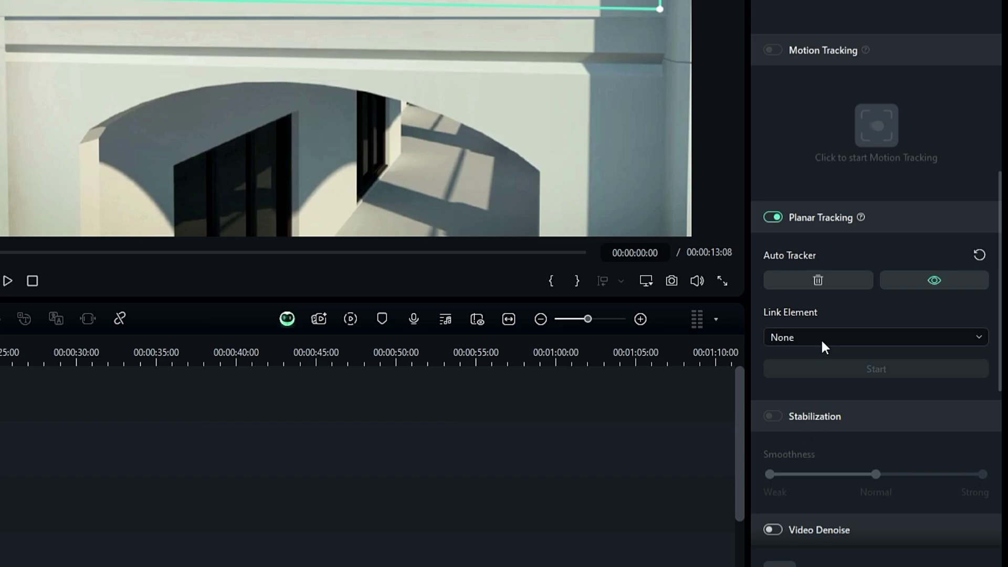
Attach Neon Social Media Element 02 to the planar tracker and play the clip to check it
{"action": "left_click", "coordinate": [812, 336]}
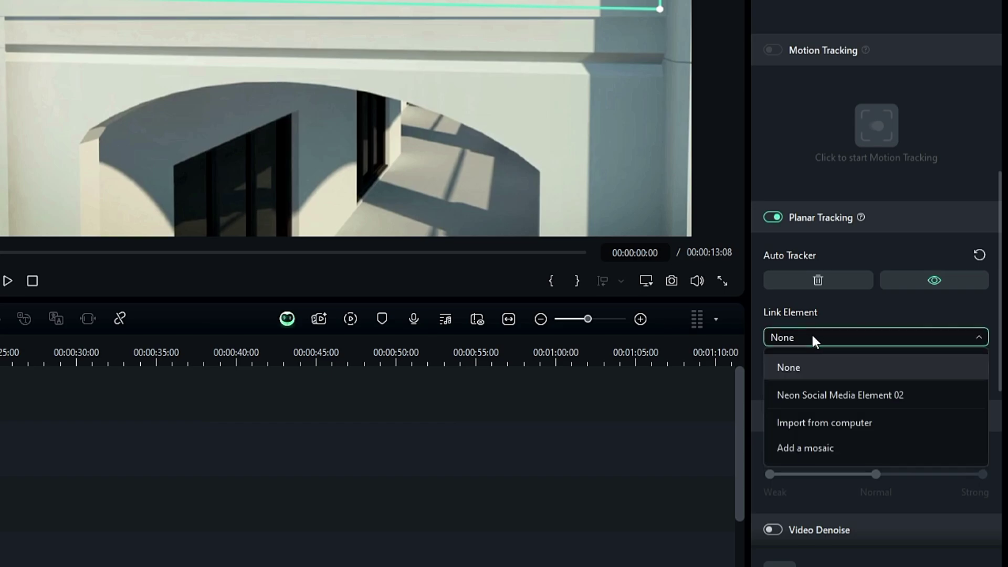
{"action": "left_click", "coordinate": [832, 394]}
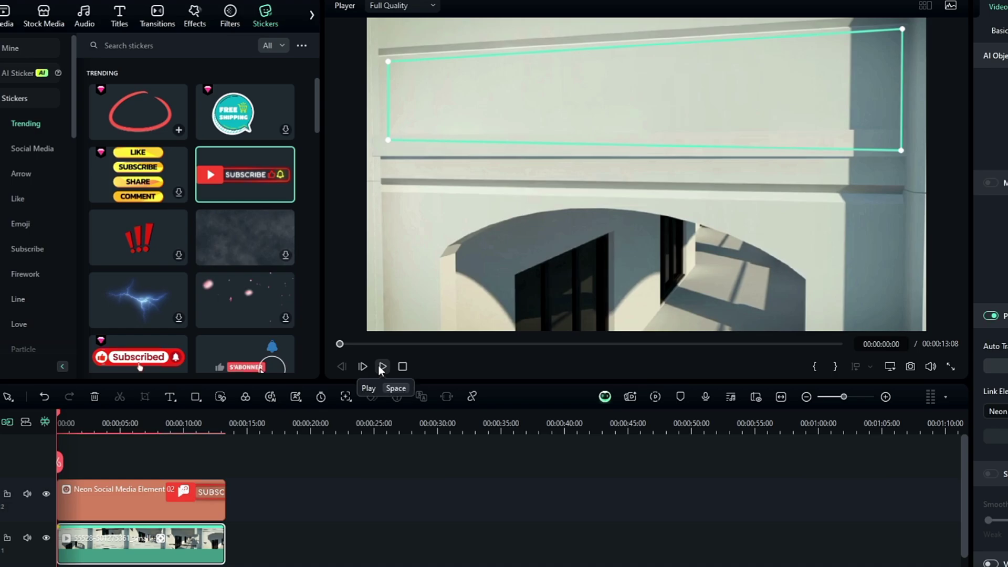
{"action": "left_click", "coordinate": [382, 367]}
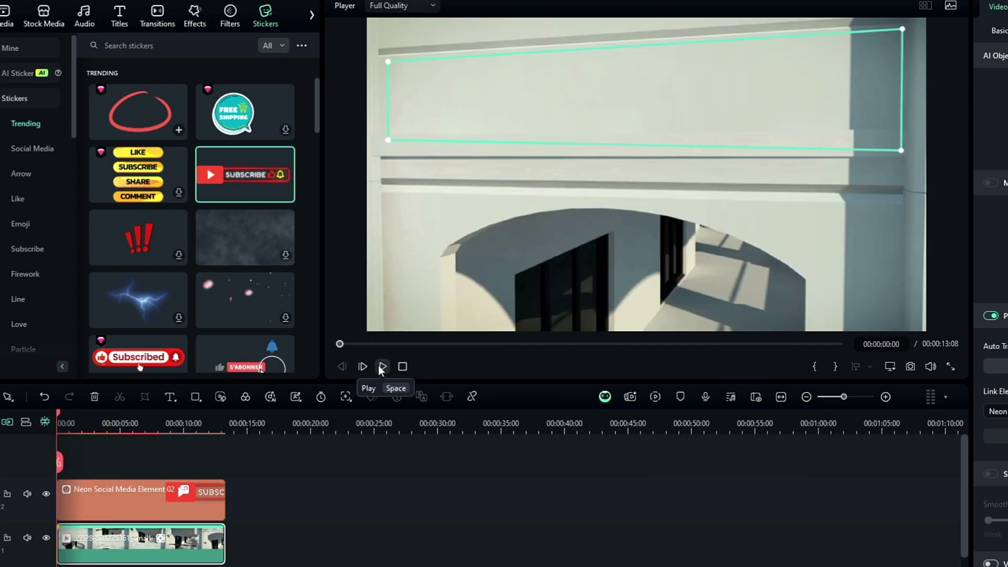
{"action": "left_click", "coordinate": [379, 365]}
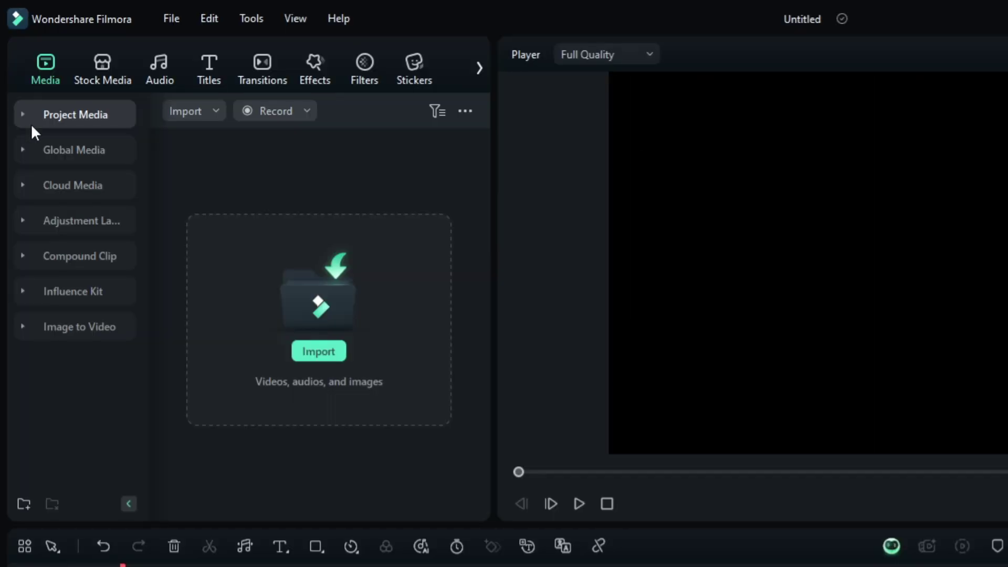
Browse the Audio Visualizer effects and preview the first Dynamic Ring visualizer
{"action": "left_click", "coordinate": [314, 66]}
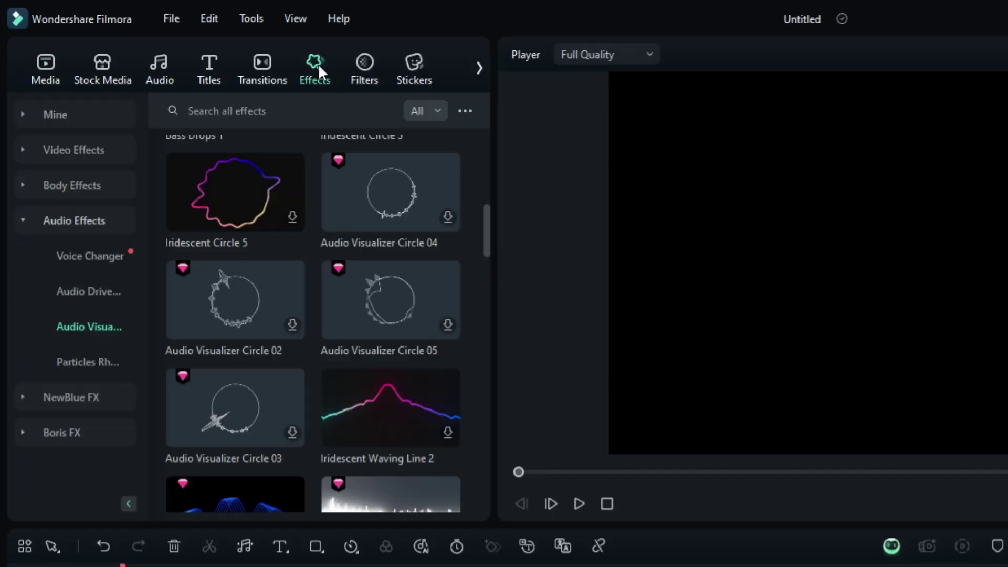
{"action": "mouse_move", "coordinate": [394, 210]}
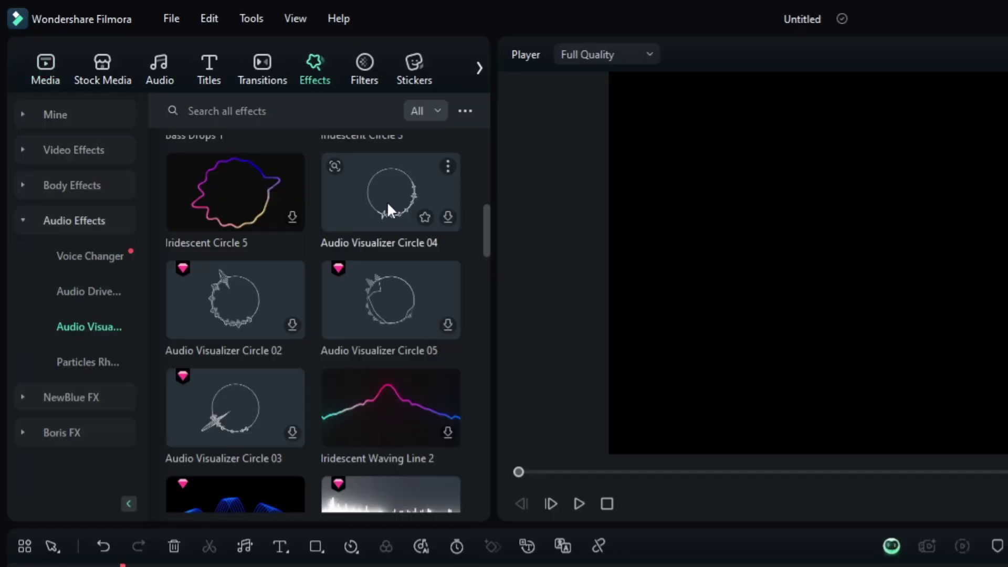
{"action": "scroll", "coordinate": [390, 205], "scroll_direction": "down", "scroll_amount": 4}
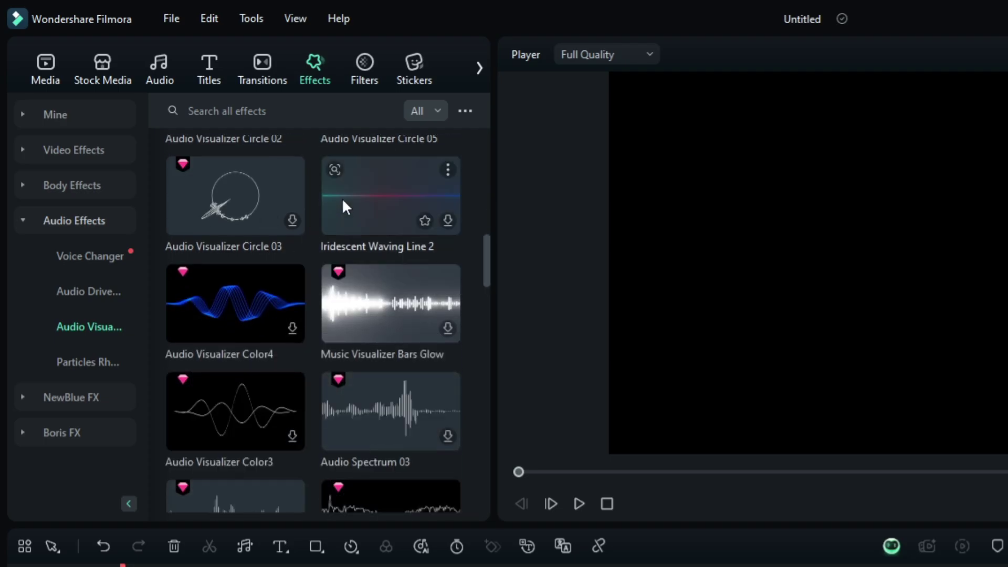
{"action": "scroll", "coordinate": [345, 197], "scroll_direction": "down", "scroll_amount": 2}
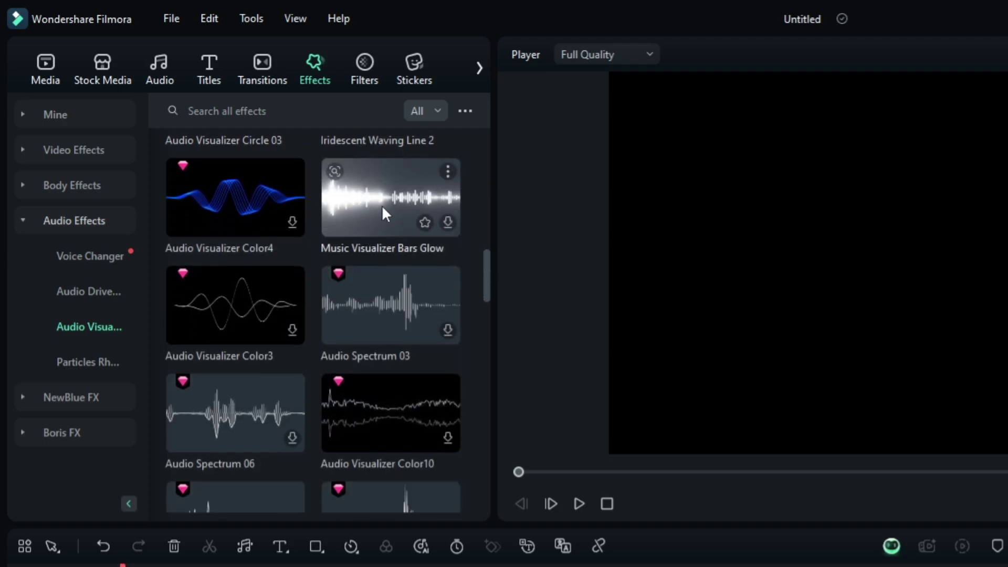
{"action": "scroll", "coordinate": [381, 206], "scroll_direction": "down", "scroll_amount": 9}
{"action": "scroll", "coordinate": [378, 219], "scroll_direction": "down", "scroll_amount": 6}
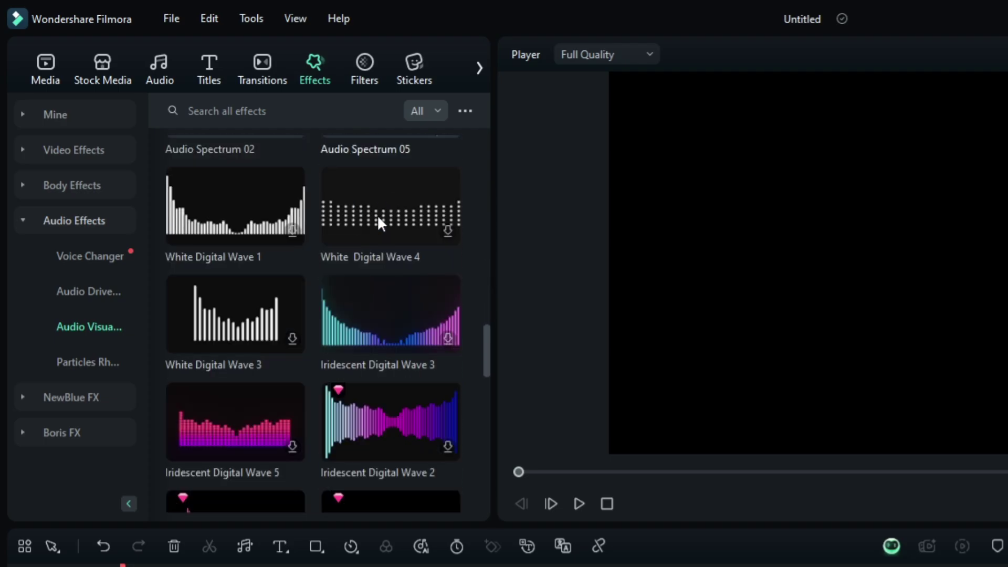
{"action": "scroll", "coordinate": [371, 238], "scroll_direction": "down", "scroll_amount": 5}
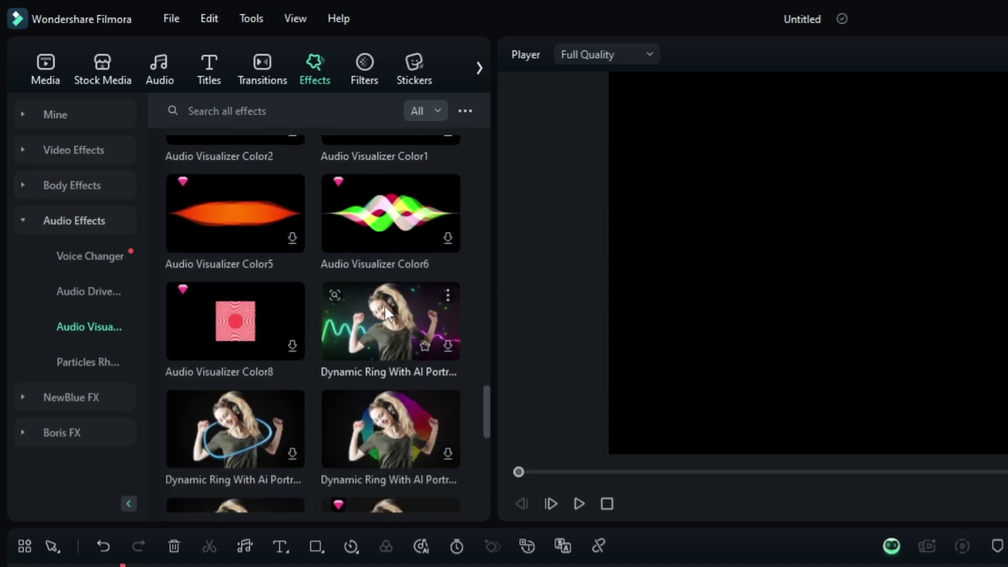
{"action": "left_click", "coordinate": [383, 306]}
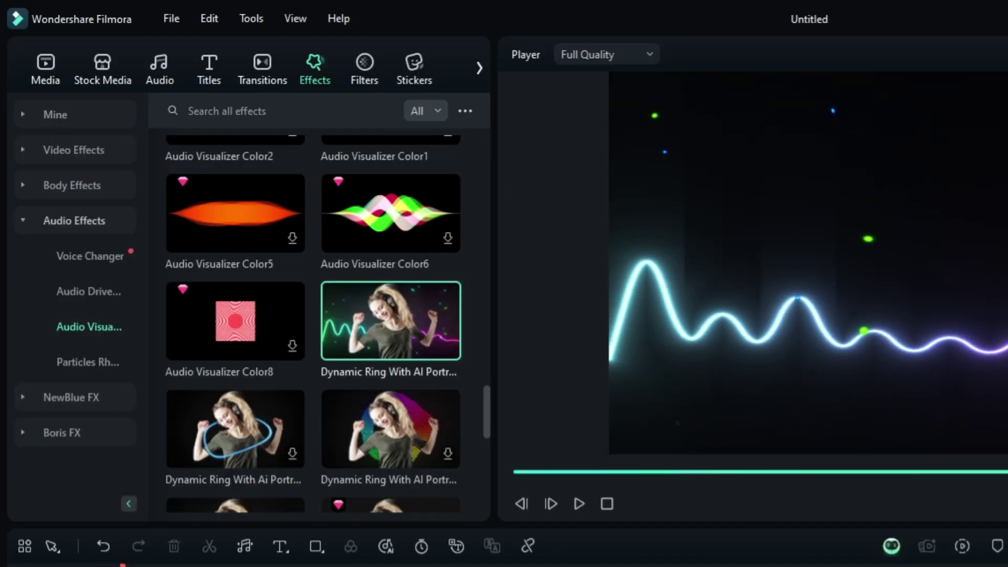
{"action": "left_click", "coordinate": [580, 503]}
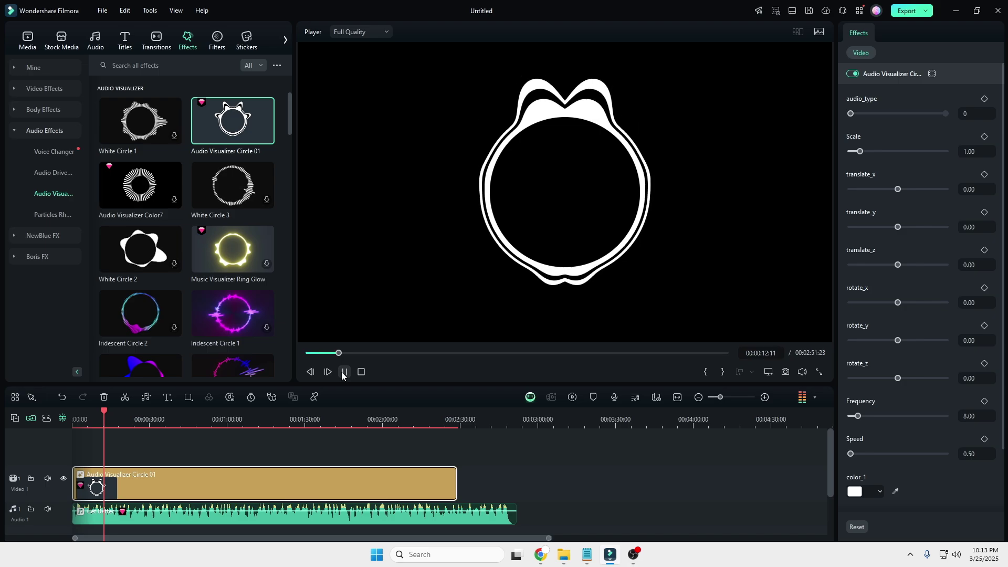
Replace the visualizer clip with Iridescent Waving Line 2 on the video track
{"action": "key", "text": "Delete"}
{"action": "scroll", "coordinate": [215, 300], "scroll_direction": "down", "scroll_amount": 5}
{"action": "left_click_drag", "start_coordinate": [98, 493], "coordinate": [560, 480]}
Preview the waving line visualizer, then lower the music volume to about -47 dB
{"action": "left_click", "coordinate": [344, 372]}
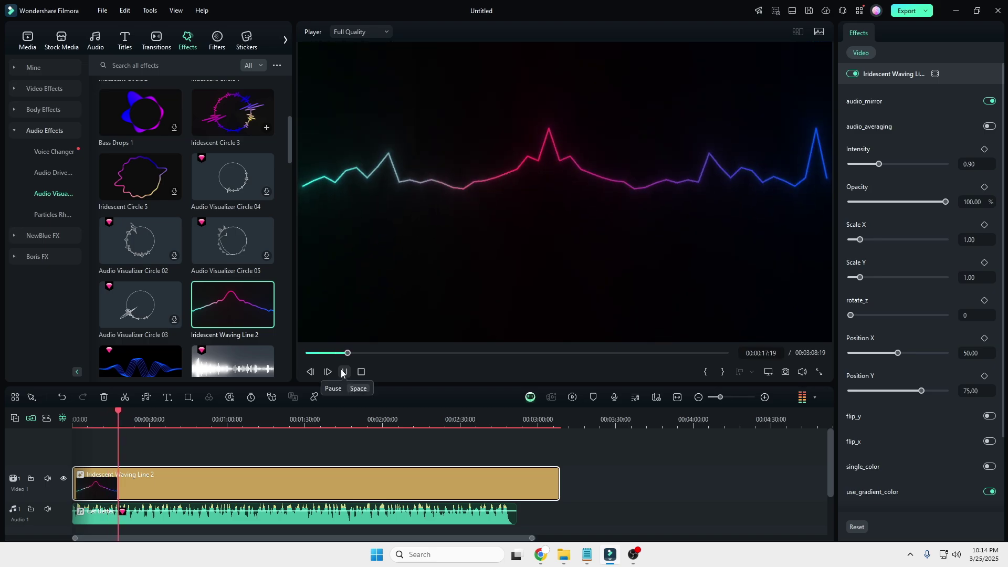
{"action": "left_click", "coordinate": [344, 372]}
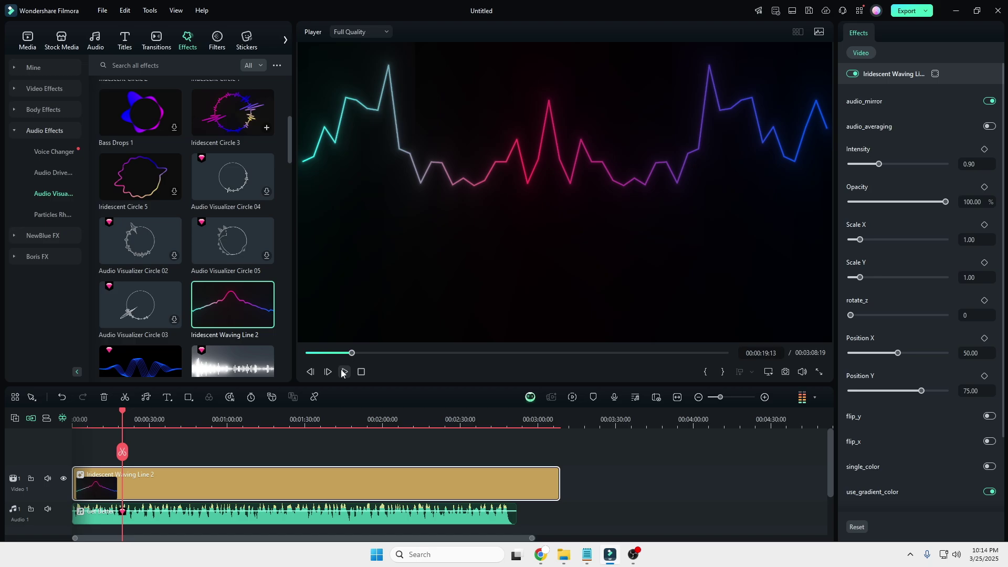
{"action": "left_click", "coordinate": [344, 372]}
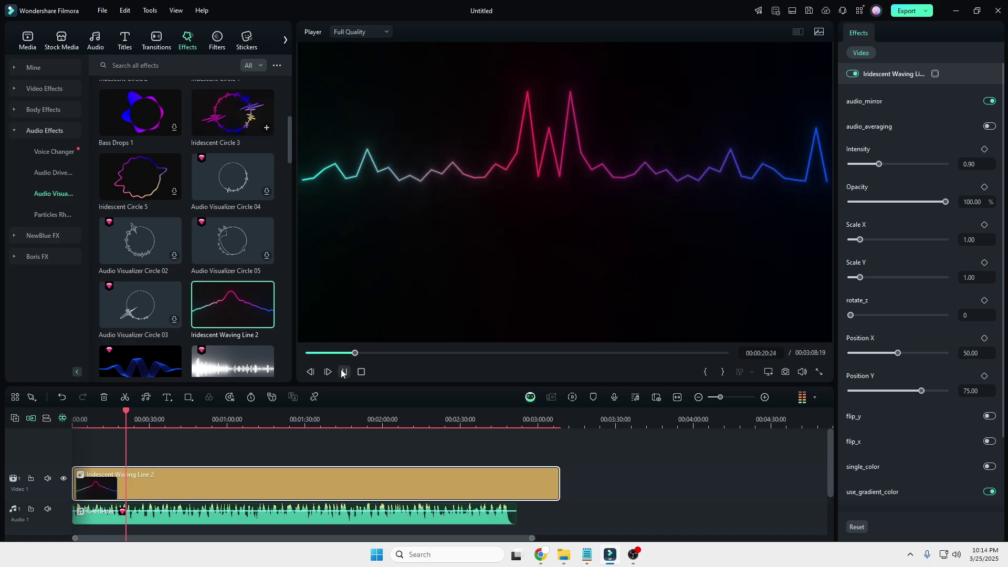
{"action": "left_click", "coordinate": [311, 522]}
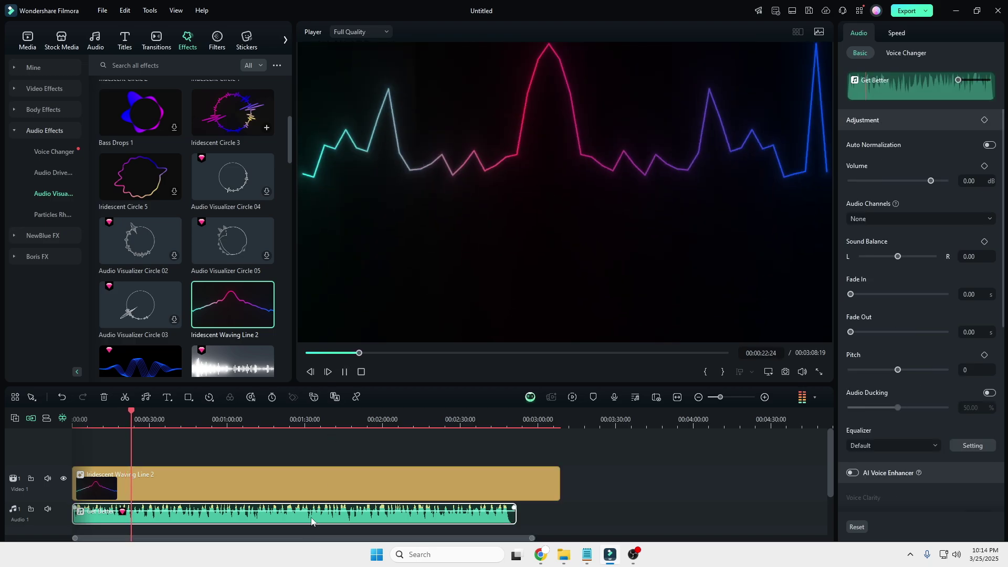
{"action": "left_click_drag", "start_coordinate": [931, 180], "coordinate": [895, 203]}
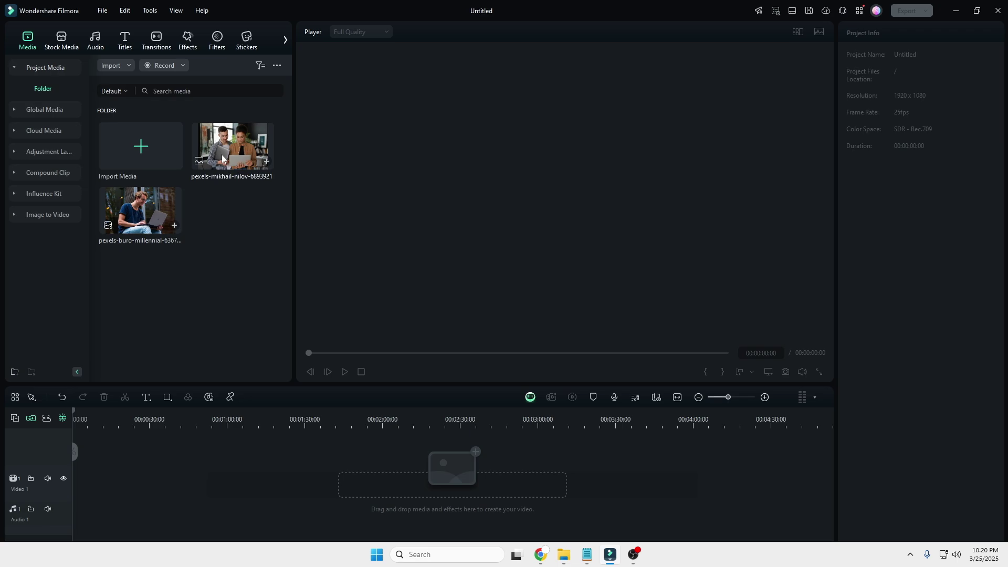
Place the pexels-mikhail-nilov colleagues photo on Video 1, extend it to about 1:10, and select it
{"action": "left_click_drag", "start_coordinate": [189, 415], "coordinate": [139, 461]}
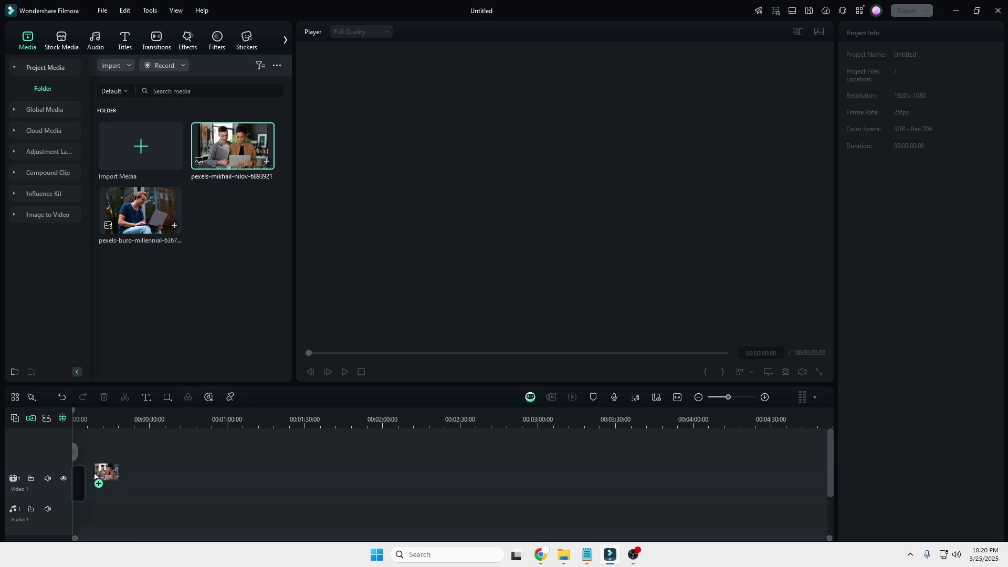
{"action": "left_click_drag", "start_coordinate": [67, 475], "coordinate": [68, 468]}
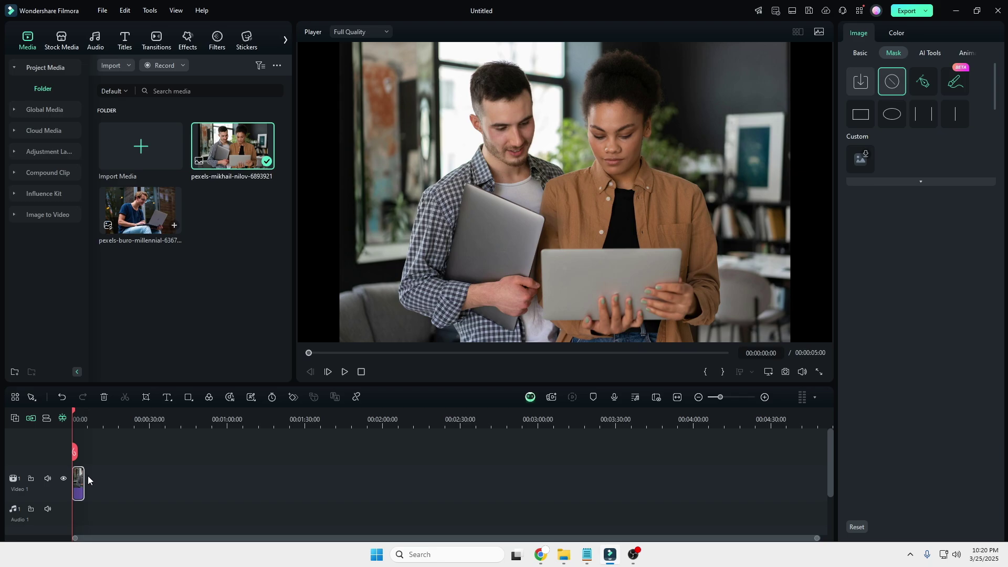
{"action": "left_click", "coordinate": [84, 474]}
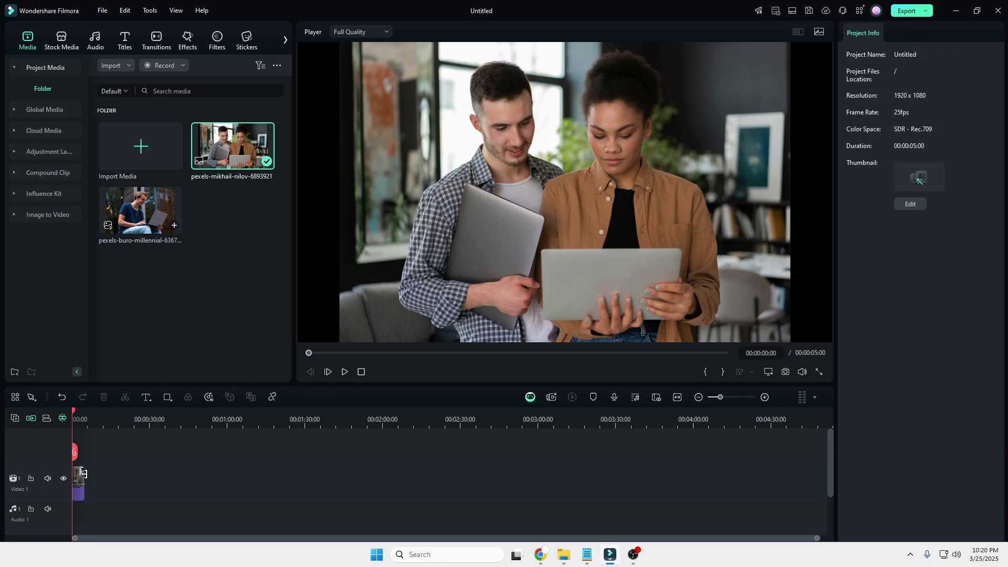
{"action": "left_click_drag", "start_coordinate": [102, 474], "coordinate": [266, 479]}
{"action": "left_click", "coordinate": [86, 478]}
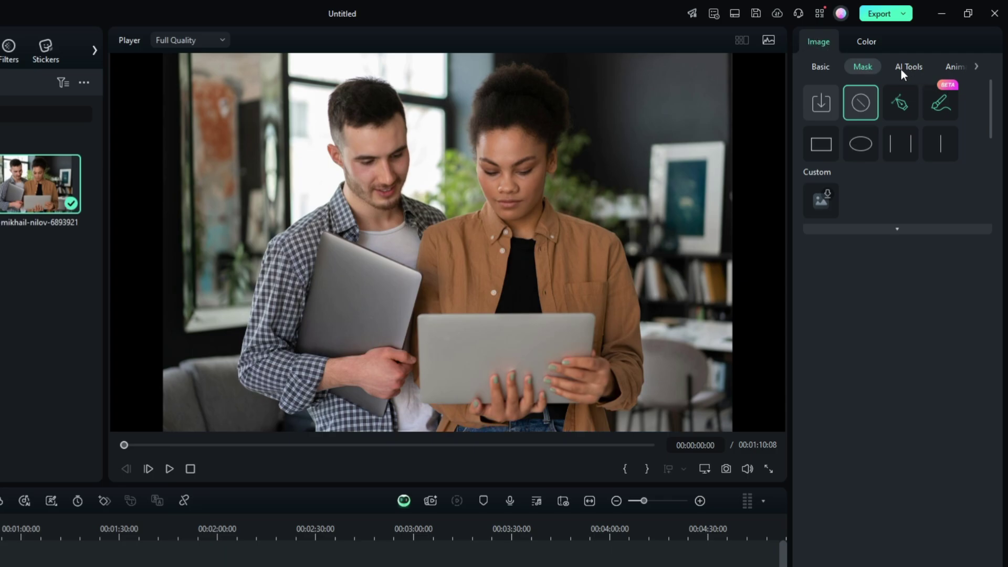
Apply an AI mask isolating the woman with the laptop instead of the man, then preview it
{"action": "left_click", "coordinate": [941, 107]}
{"action": "mouse_move", "coordinate": [378, 103]}
{"action": "left_mouse_down"}
{"action": "mouse_move", "coordinate": [357, 117]}
{"action": "mouse_move", "coordinate": [352, 162]}
{"action": "mouse_move", "coordinate": [369, 178]}
{"action": "mouse_move", "coordinate": [391, 146]}
{"action": "mouse_move", "coordinate": [390, 163]}
{"action": "mouse_move", "coordinate": [273, 278]}
{"action": "mouse_move", "coordinate": [259, 327]}
{"action": "mouse_move", "coordinate": [263, 362]}
{"action": "mouse_move", "coordinate": [353, 423]}
{"action": "mouse_move", "coordinate": [401, 421]}
{"action": "mouse_move", "coordinate": [405, 410]}
{"action": "mouse_move", "coordinate": [400, 297]}
{"action": "mouse_move", "coordinate": [415, 221]}
{"action": "mouse_move", "coordinate": [380, 173]}
{"action": "left_mouse_up"}
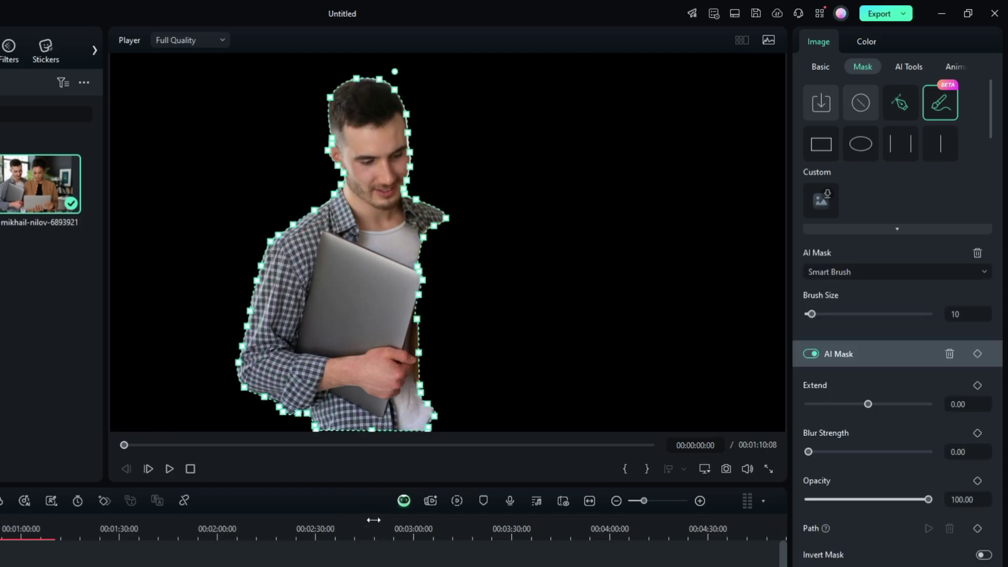
{"action": "key", "text": "ctrl+z"}
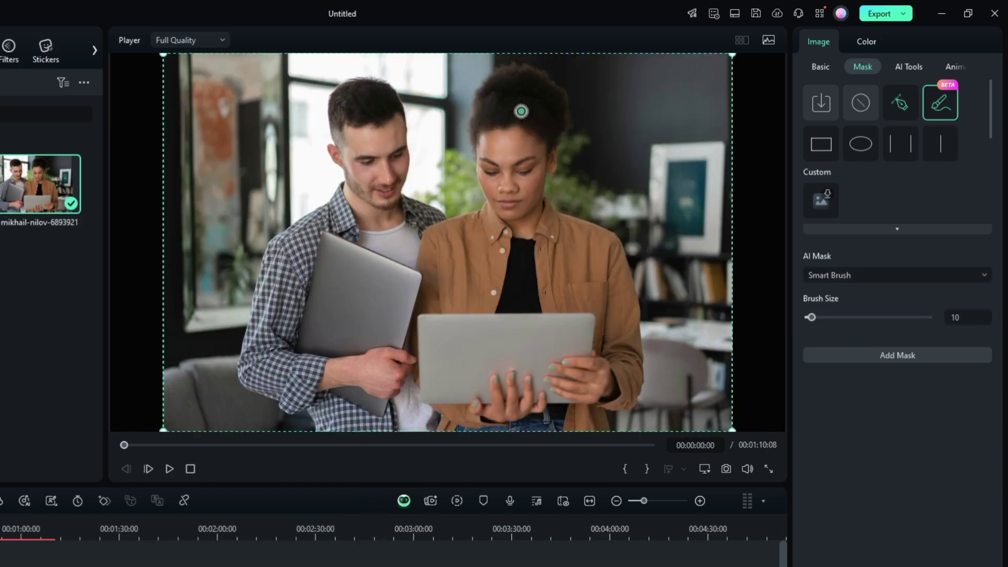
{"action": "mouse_move", "coordinate": [520, 71]}
{"action": "left_mouse_down"}
{"action": "mouse_move", "coordinate": [494, 89]}
{"action": "mouse_move", "coordinate": [483, 147]}
{"action": "mouse_move", "coordinate": [492, 207]}
{"action": "mouse_move", "coordinate": [459, 256]}
{"action": "mouse_move", "coordinate": [463, 359]}
{"action": "mouse_move", "coordinate": [595, 405]}
{"action": "mouse_move", "coordinate": [575, 278]}
{"action": "mouse_move", "coordinate": [533, 181]}
{"action": "mouse_move", "coordinate": [524, 82]}
{"action": "left_mouse_up"}
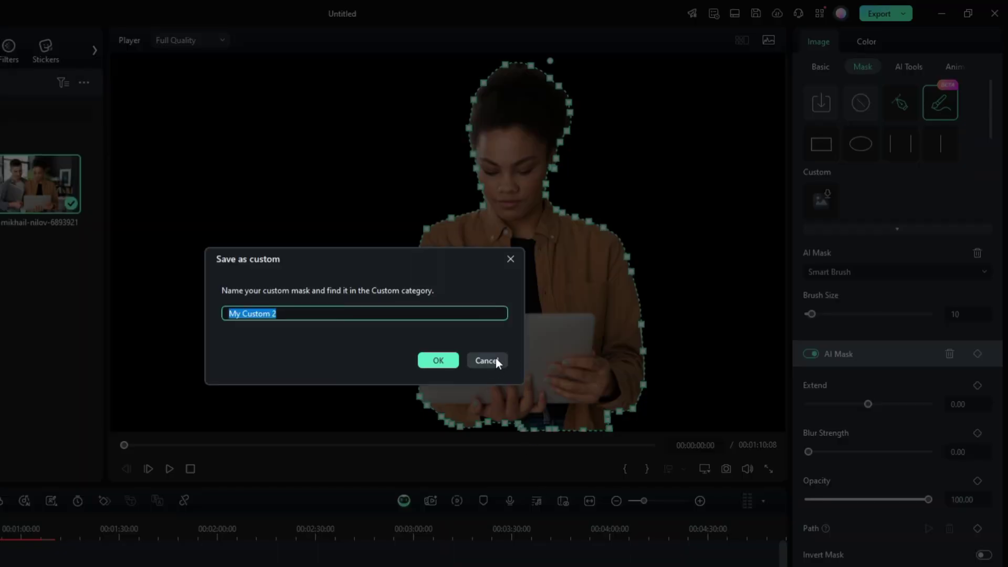
{"action": "left_click", "coordinate": [496, 358]}
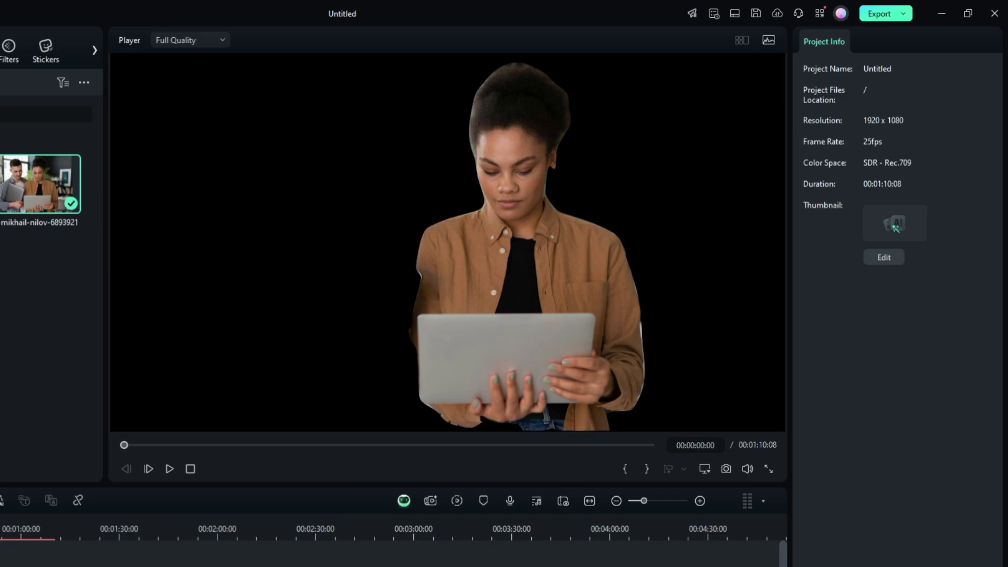
{"action": "key", "text": "space"}
{"action": "left_click", "coordinate": [572, 209]}
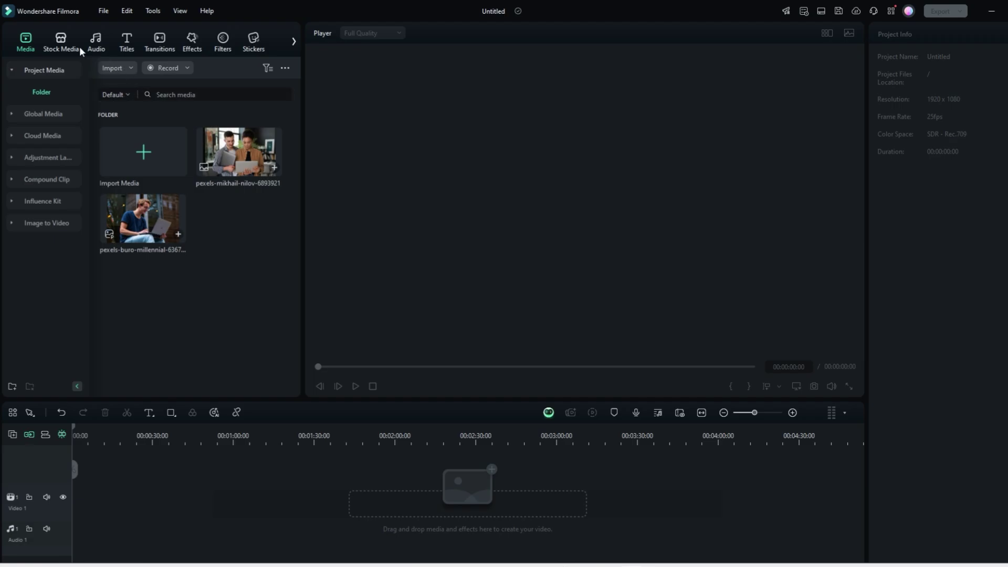
Open Stock Media's Trending items and preview the White background
{"action": "left_click", "coordinate": [70, 47]}
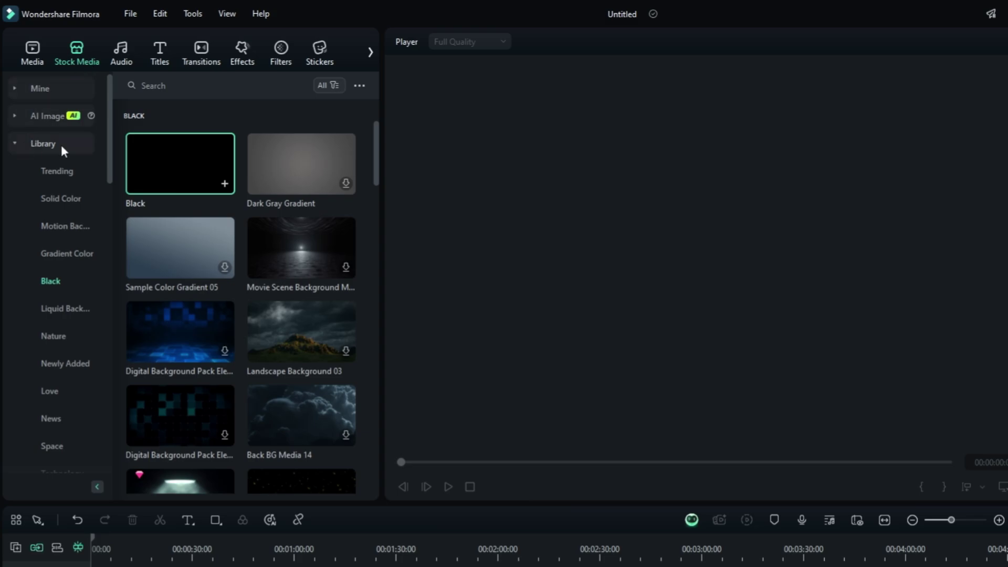
{"action": "left_click", "coordinate": [56, 173]}
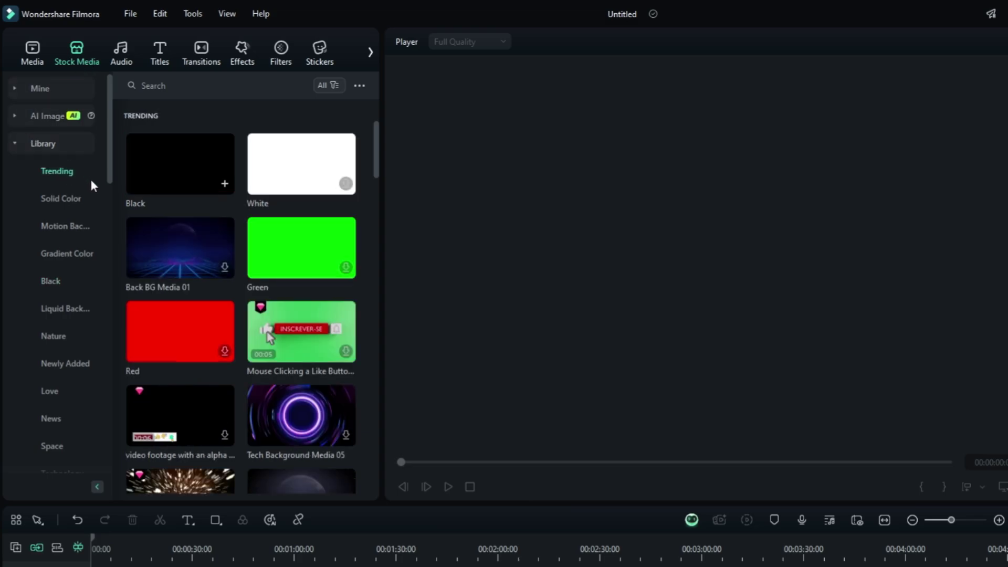
{"action": "scroll", "coordinate": [162, 216], "scroll_direction": "down", "scroll_amount": 2}
{"action": "scroll", "coordinate": [283, 192], "scroll_direction": "up", "scroll_amount": 2}
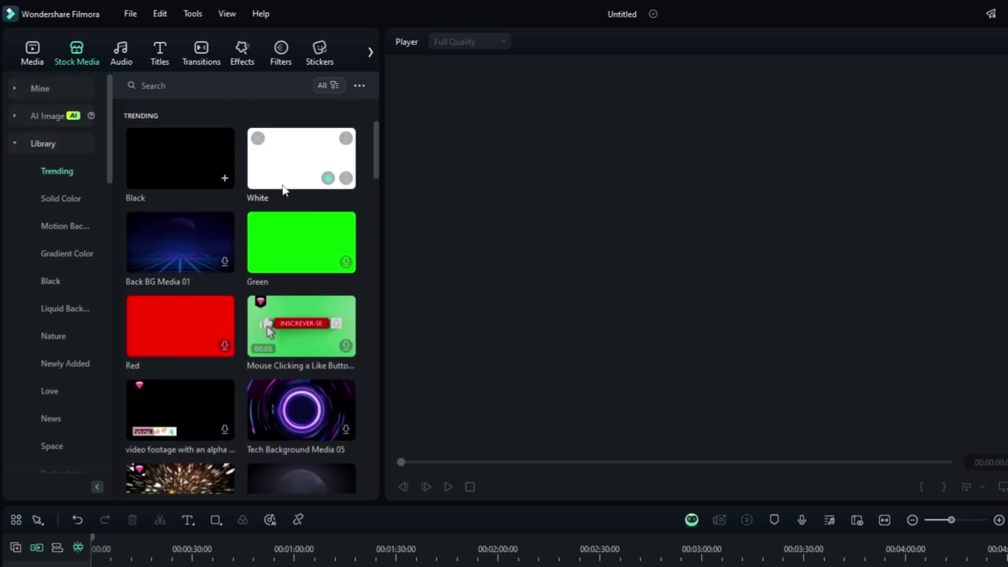
{"action": "left_click", "coordinate": [313, 161]}
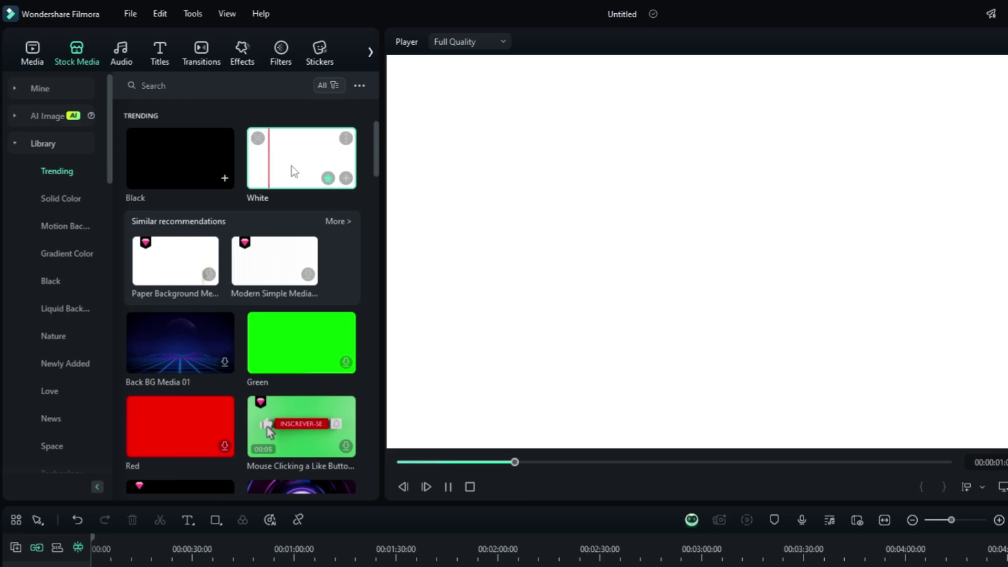
{"action": "scroll", "coordinate": [171, 247], "scroll_direction": "down", "scroll_amount": 3}
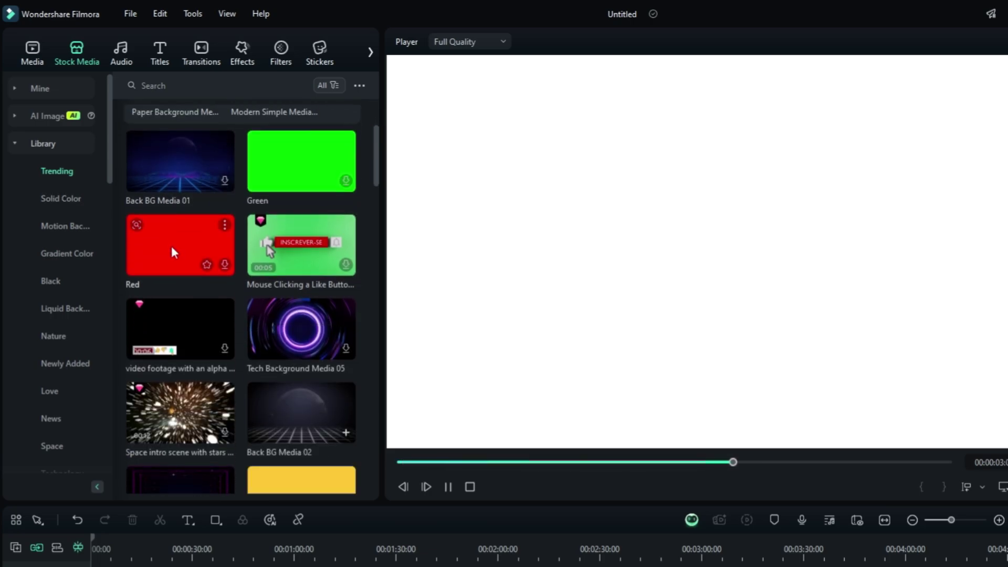
Browse Solid Color and Motion Background, previewing Flowing Gold Media 05 and Simple Background Bundle 16
{"action": "left_click", "coordinate": [62, 204]}
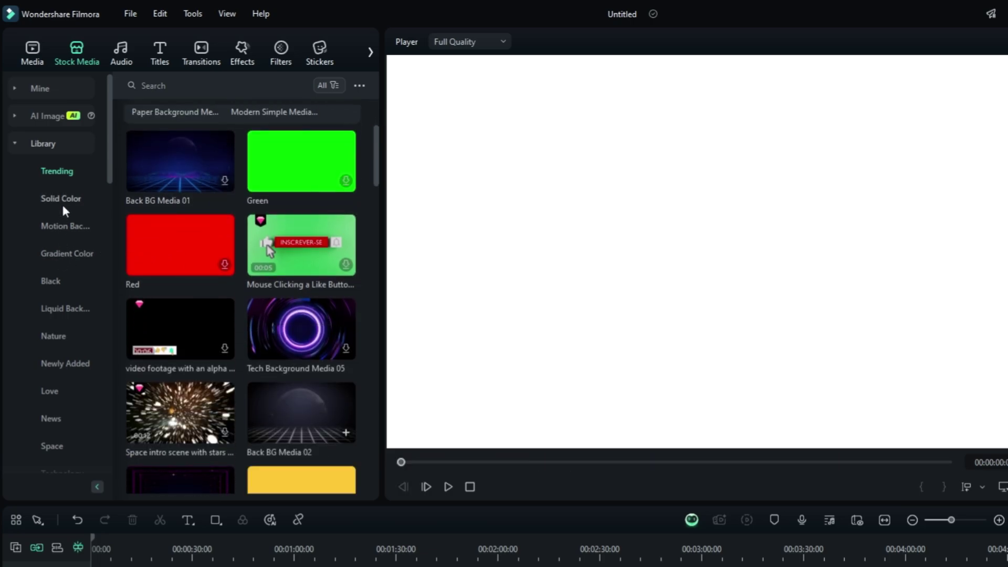
{"action": "left_click", "coordinate": [68, 226]}
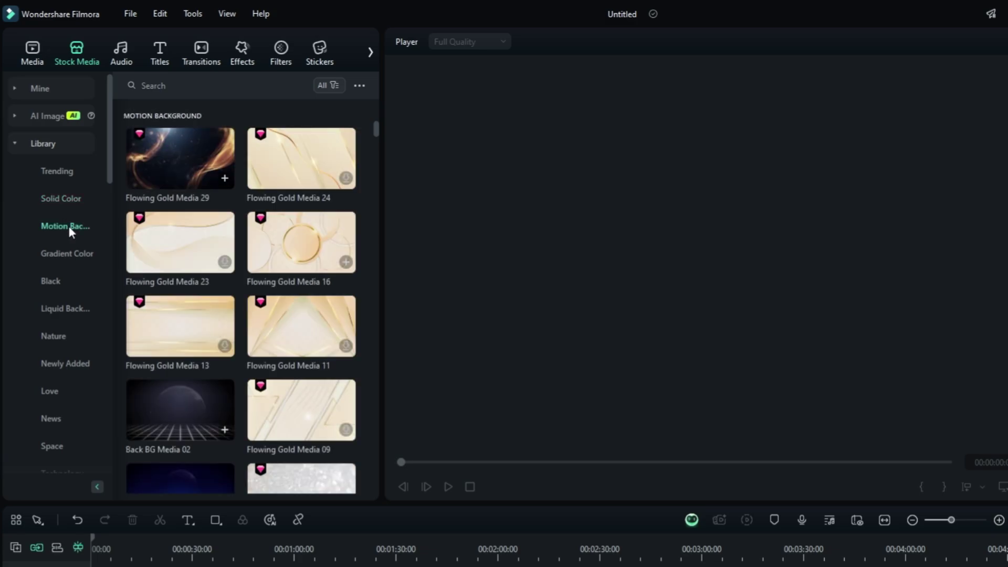
{"action": "scroll", "coordinate": [231, 284], "scroll_direction": "down", "scroll_amount": 4}
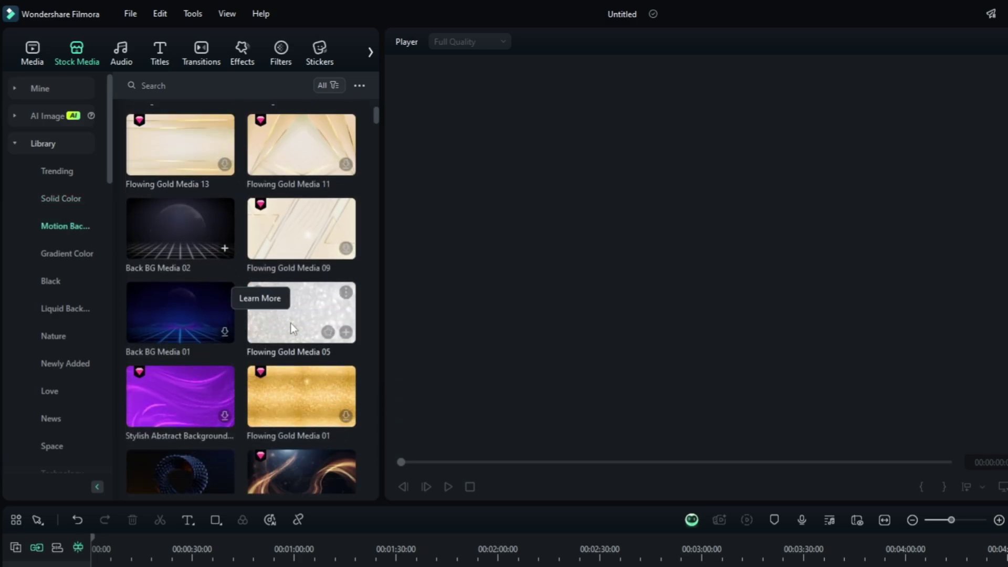
{"action": "left_click", "coordinate": [291, 323]}
{"action": "scroll", "coordinate": [286, 322], "scroll_direction": "down", "scroll_amount": 8}
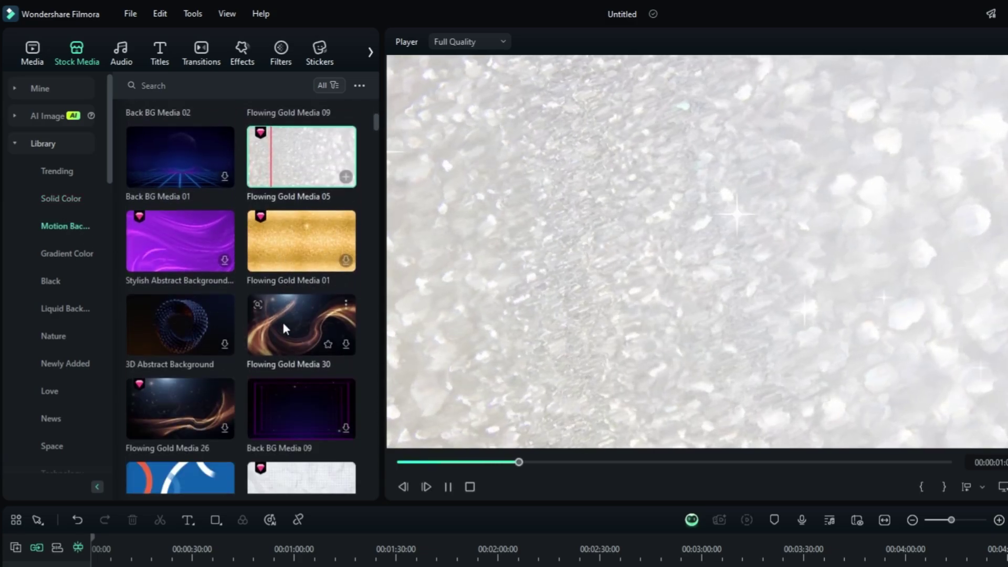
{"action": "left_click", "coordinate": [273, 244]}
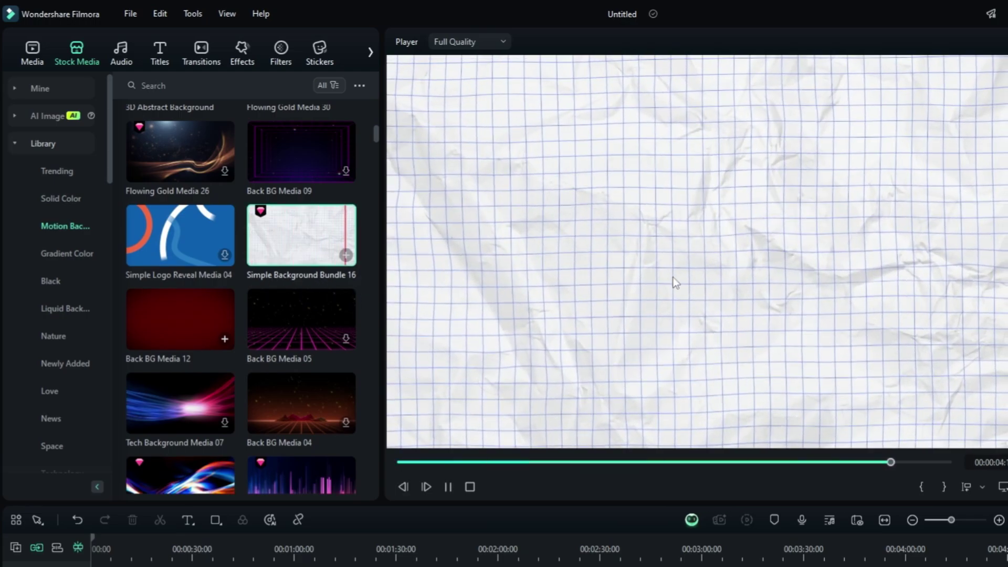
Switch to the Technology stock background category
{"action": "scroll", "coordinate": [167, 305], "scroll_direction": "down", "scroll_amount": 2}
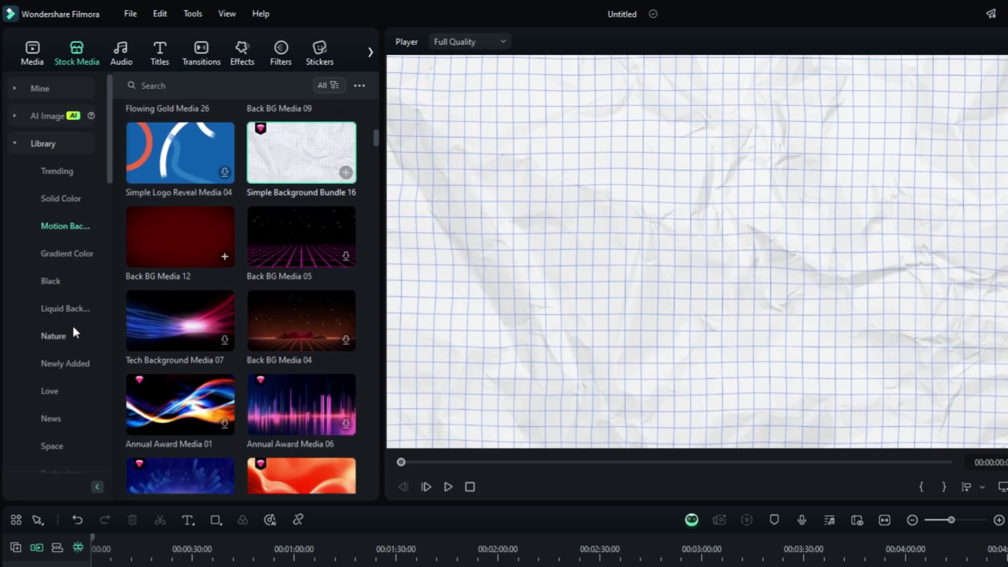
{"action": "scroll", "coordinate": [74, 323], "scroll_direction": "down", "scroll_amount": 4}
{"action": "left_click", "coordinate": [63, 309]}
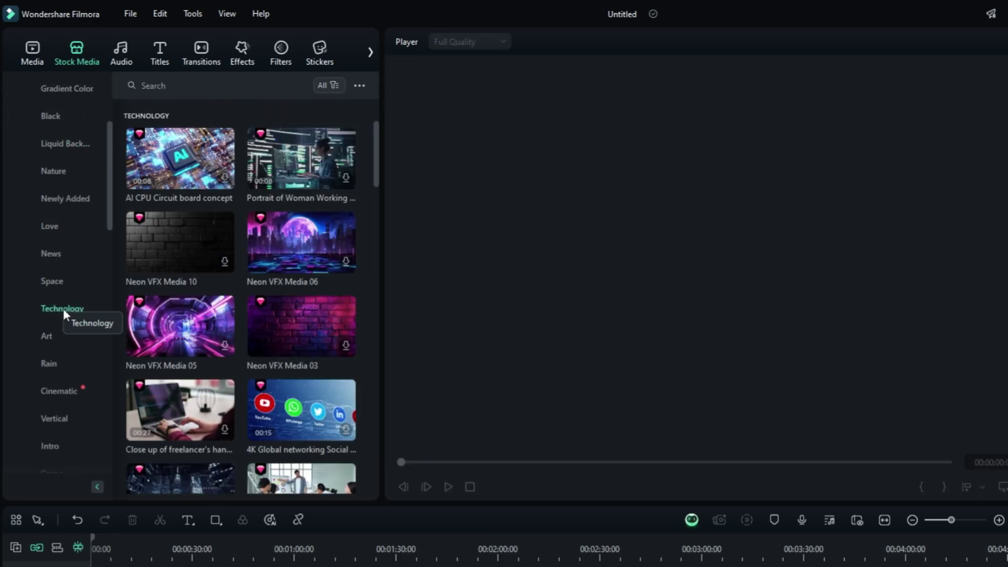
Preview the Neon VFX Media 06 and Neon VFX Media 03 Technology backgrounds
{"action": "mouse_move", "coordinate": [287, 155]}
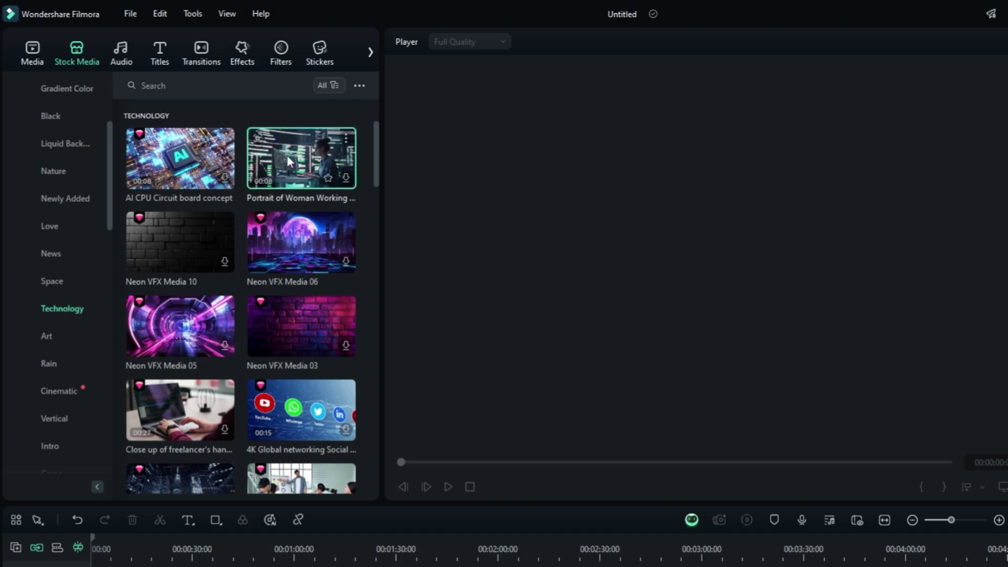
{"action": "mouse_move", "coordinate": [275, 244]}
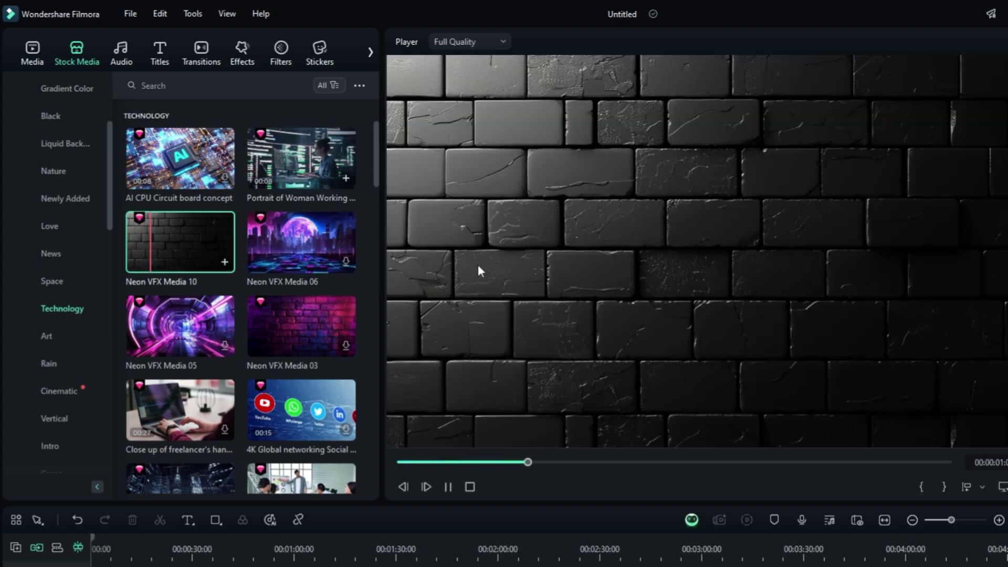
{"action": "left_click", "coordinate": [307, 248]}
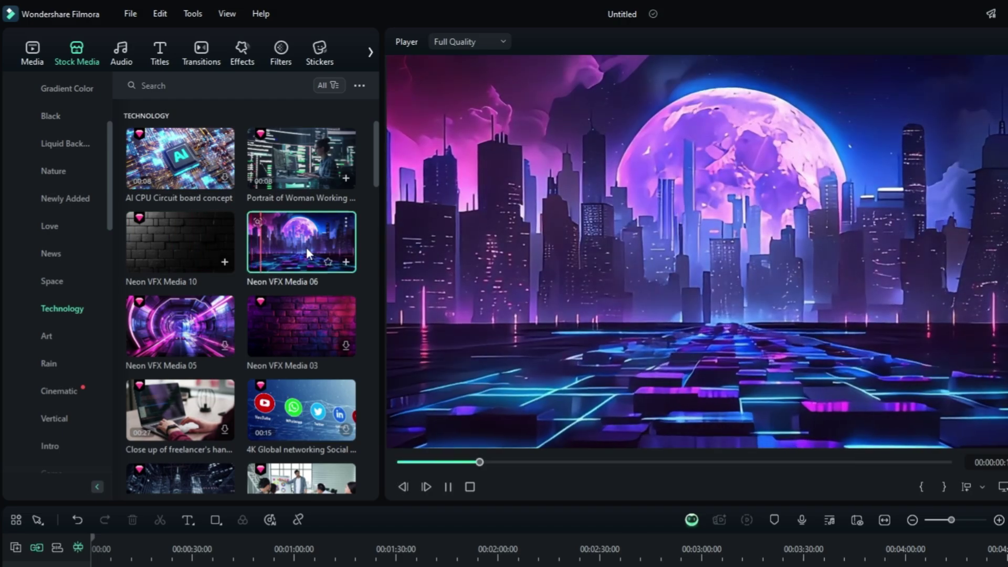
{"action": "left_click", "coordinate": [296, 313]}
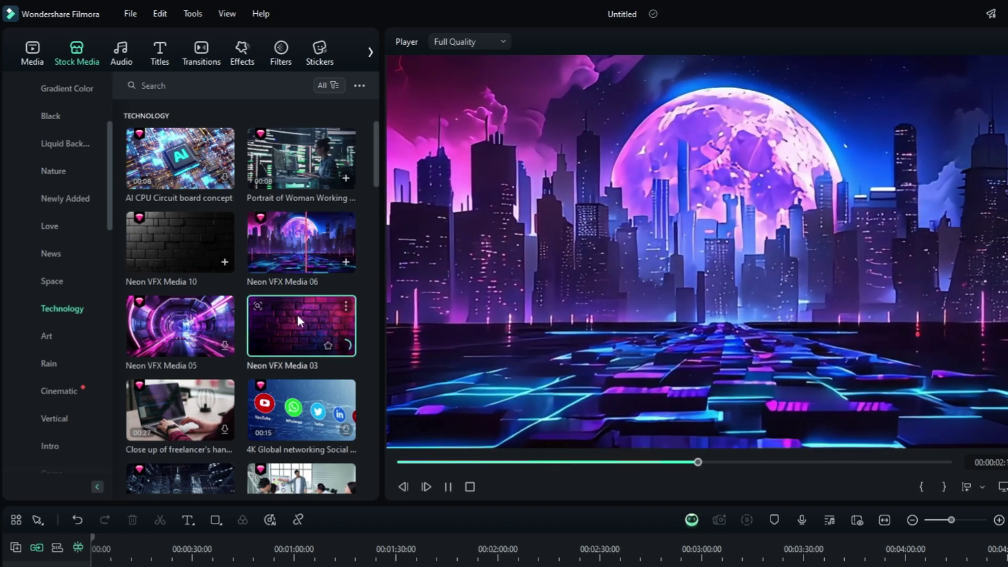
Preview the social-networking icons clip, then open Cinematic and preview its first background
{"action": "scroll", "coordinate": [297, 314], "scroll_direction": "down", "scroll_amount": 3}
{"action": "left_click", "coordinate": [303, 225]}
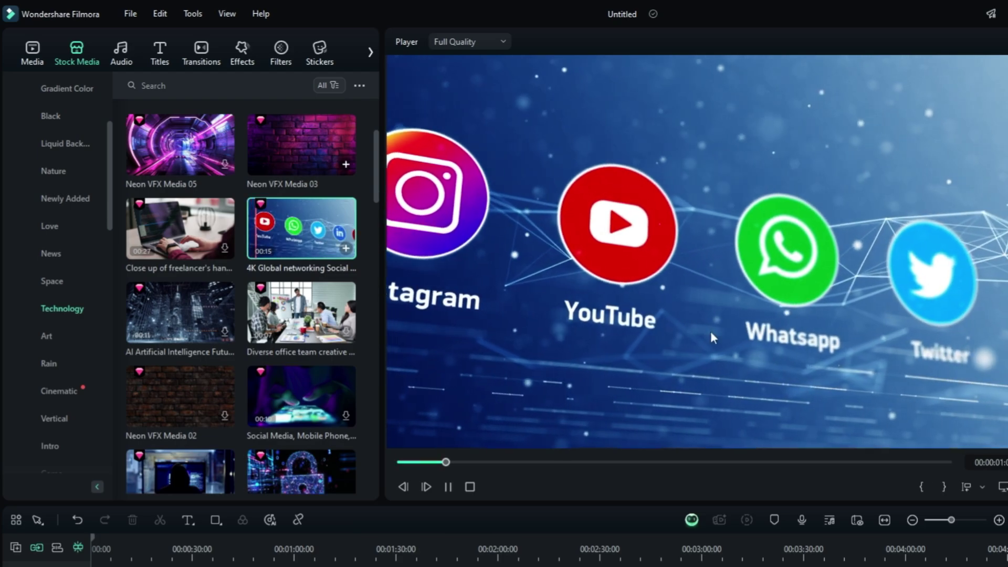
{"action": "scroll", "coordinate": [62, 342], "scroll_direction": "down", "scroll_amount": 2}
{"action": "left_click", "coordinate": [62, 313]}
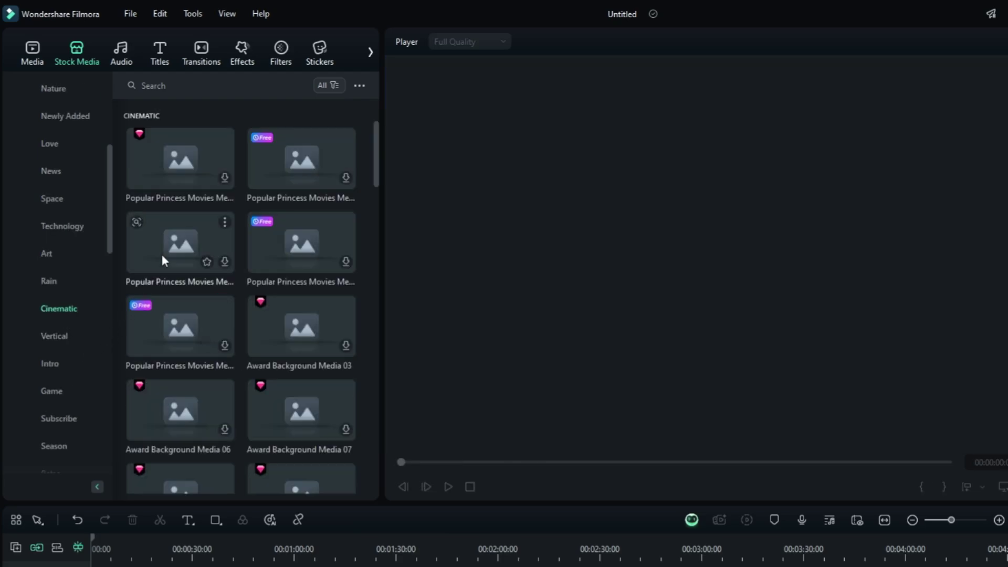
{"action": "left_click", "coordinate": [182, 159]}
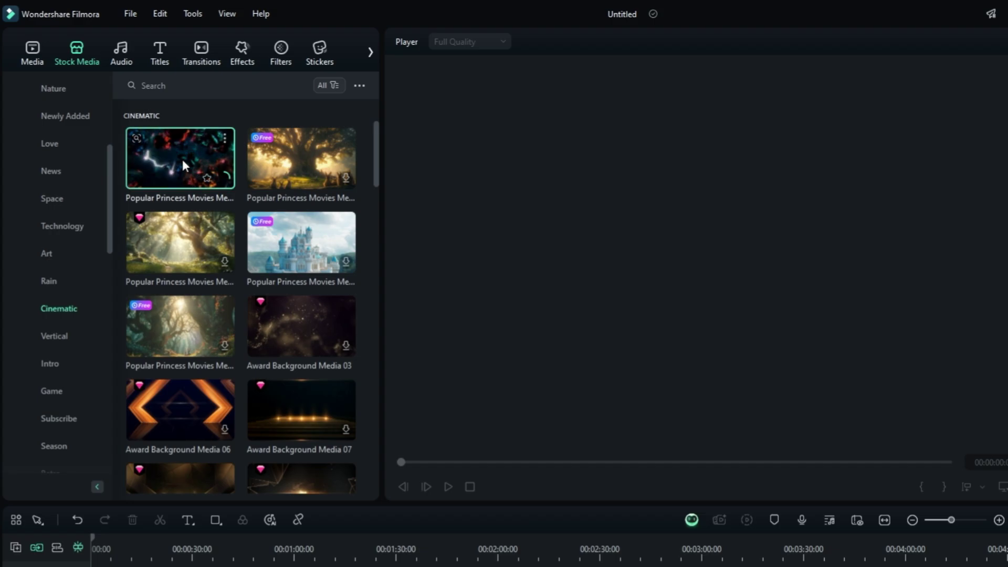